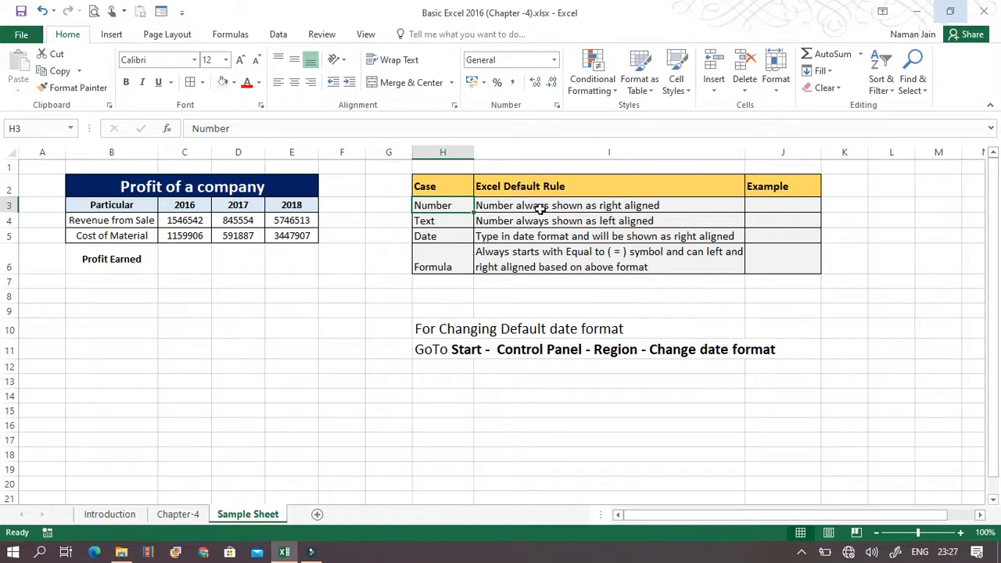
- Enter 12353 in cell J3 as the example for the Number rule
click(505, 206)
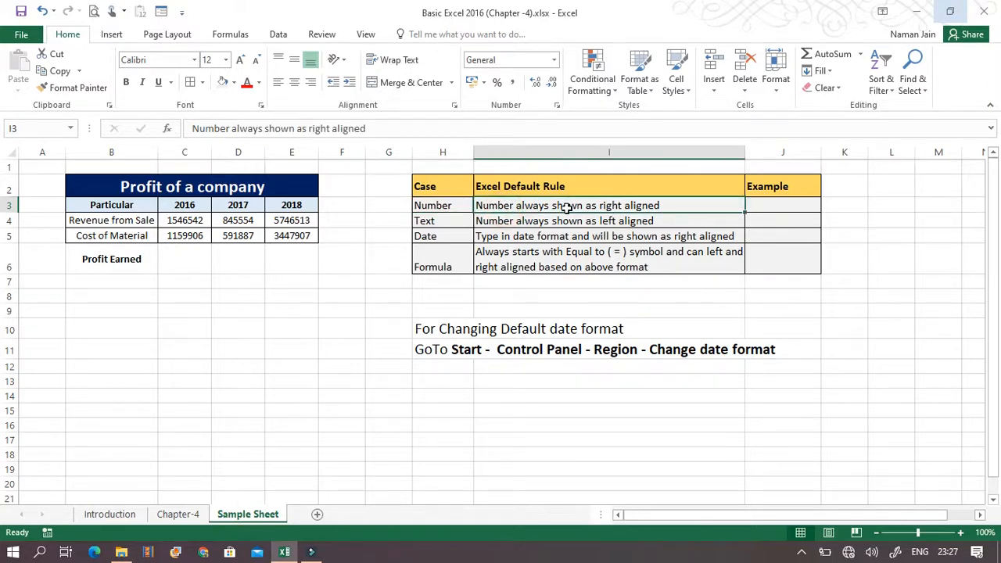
click(754, 205)
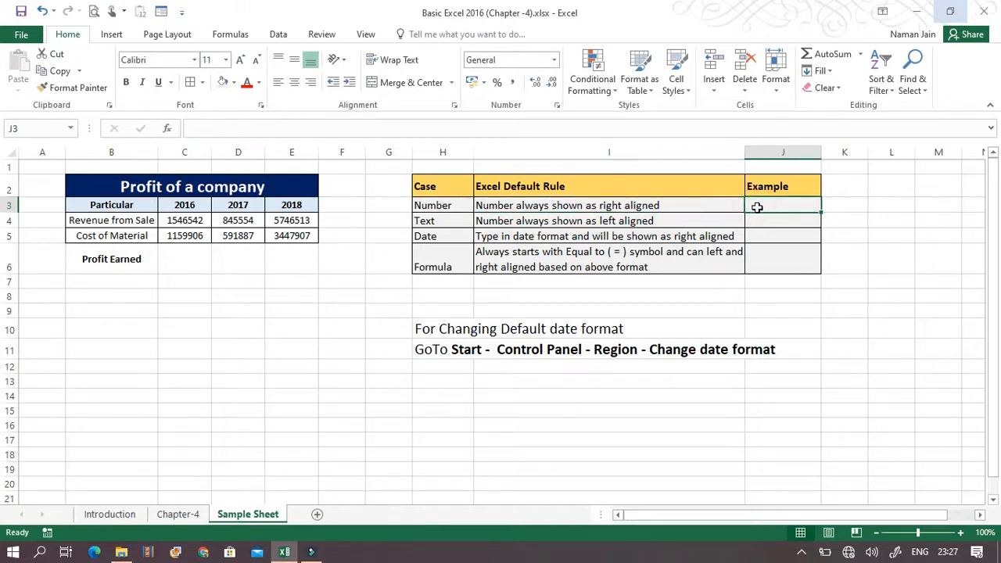
text(12353)
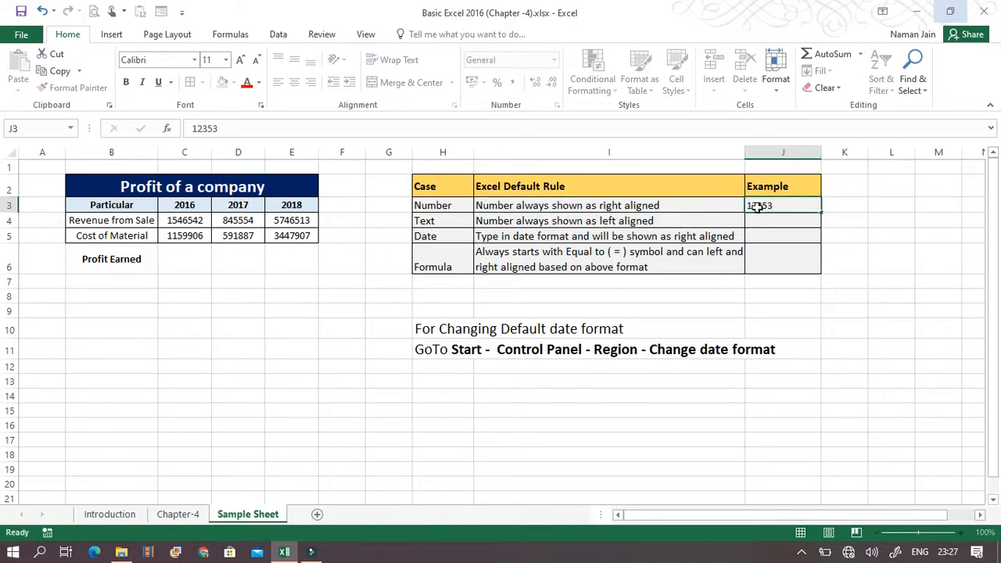
key(ctrl+Return)
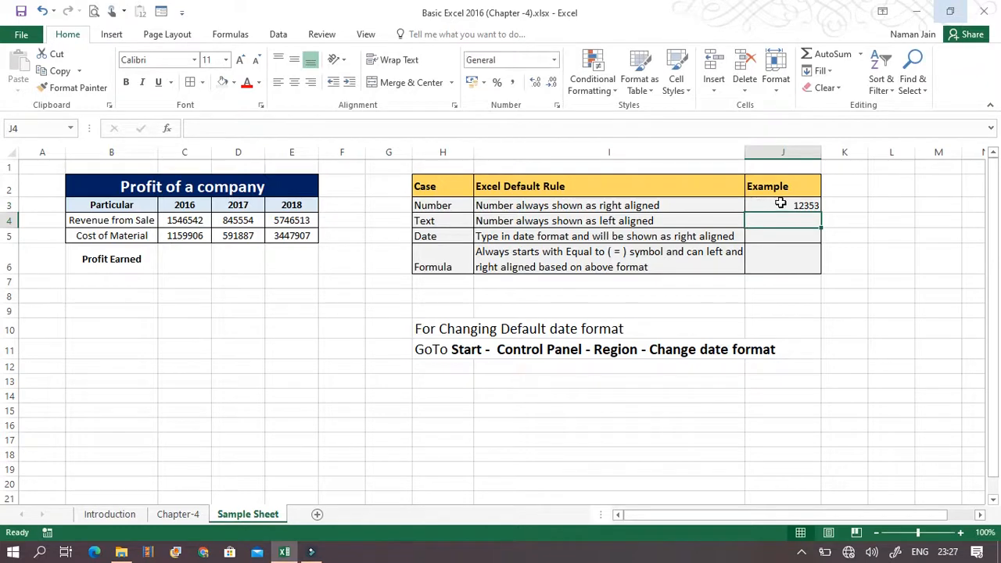
click(796, 203)
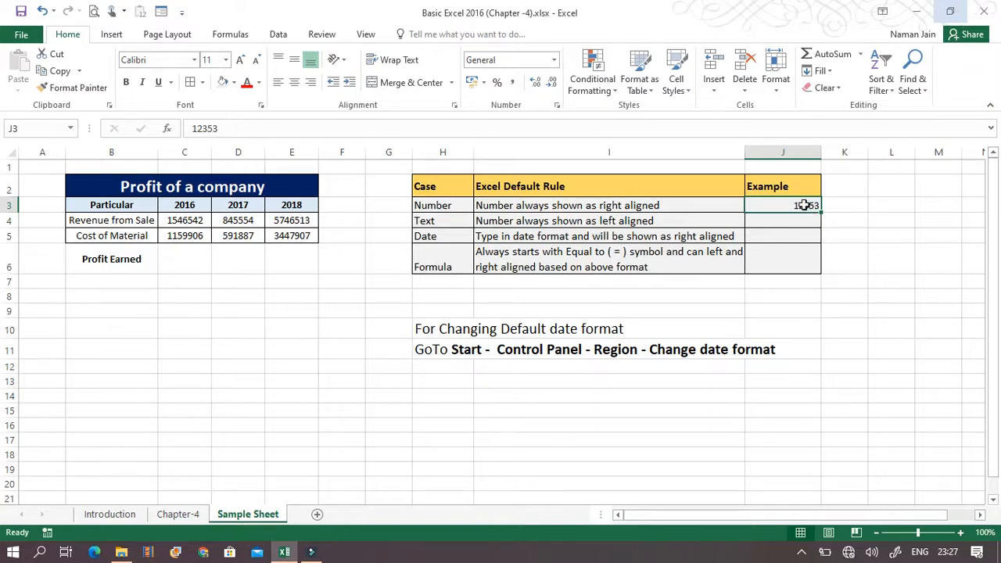
click(717, 204)
click(765, 205)
- Format cell K3 as Text and enter 123 in it
click(854, 207)
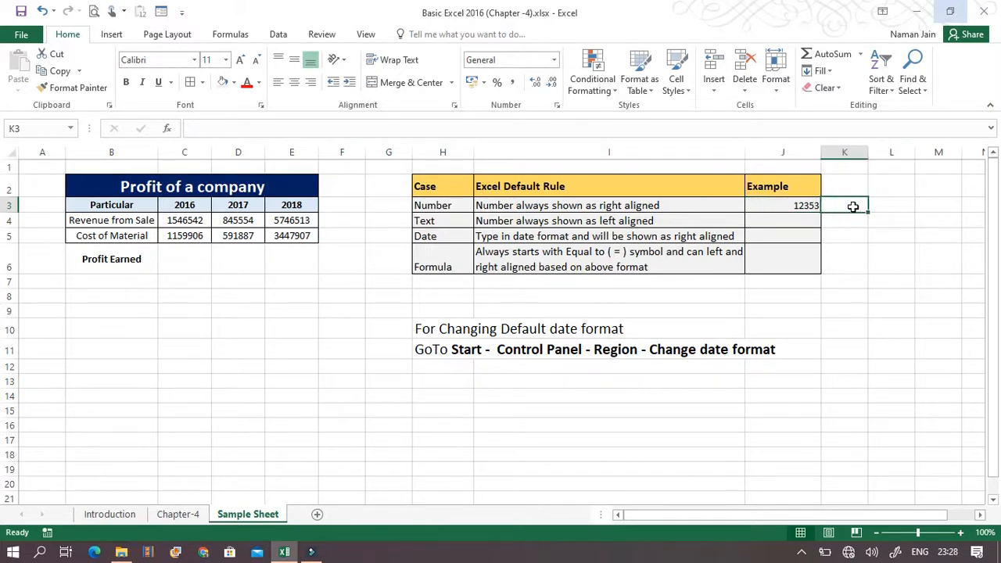
click(554, 60)
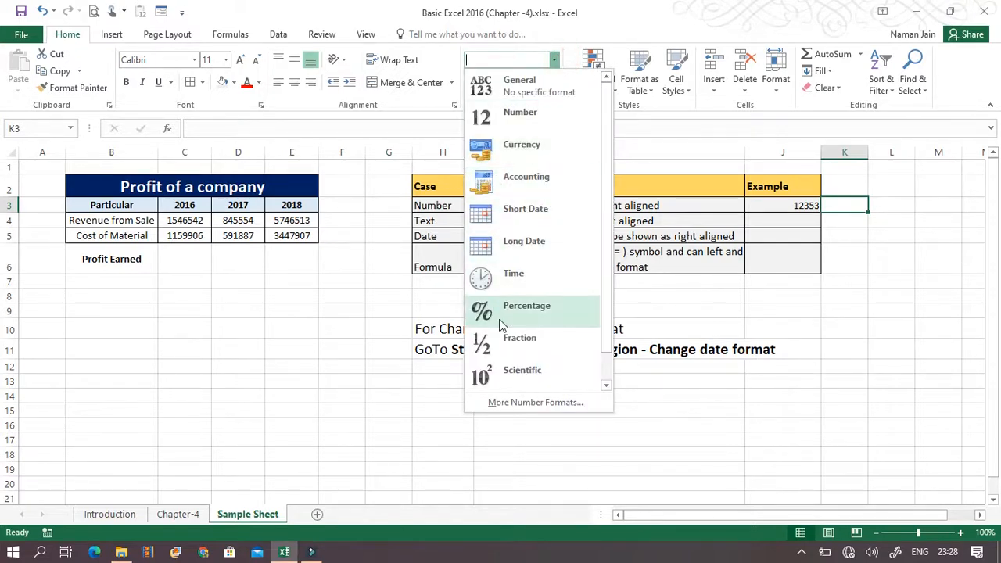
scroll(609, 290, down, 1)
click(570, 367)
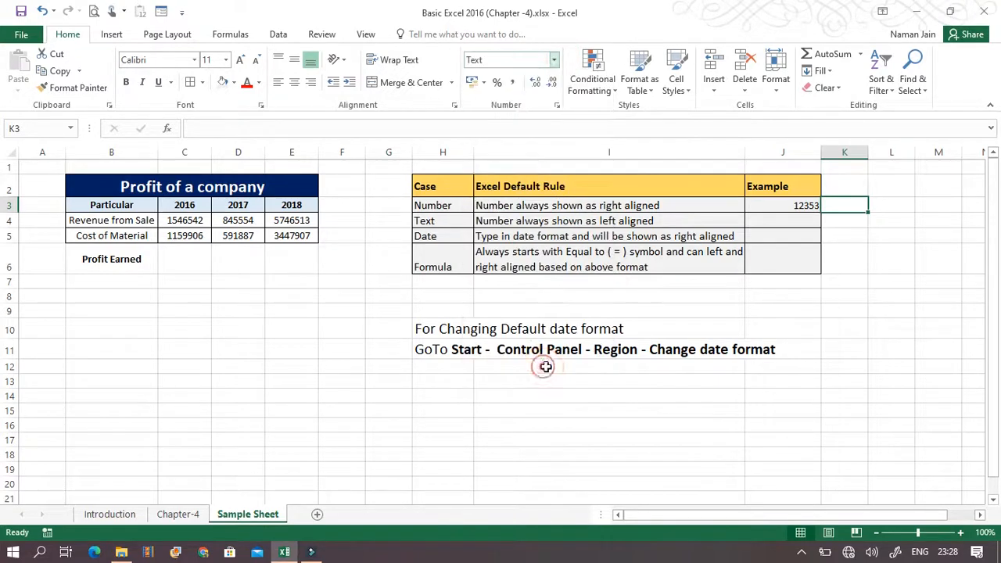
text(123)
key(Return)
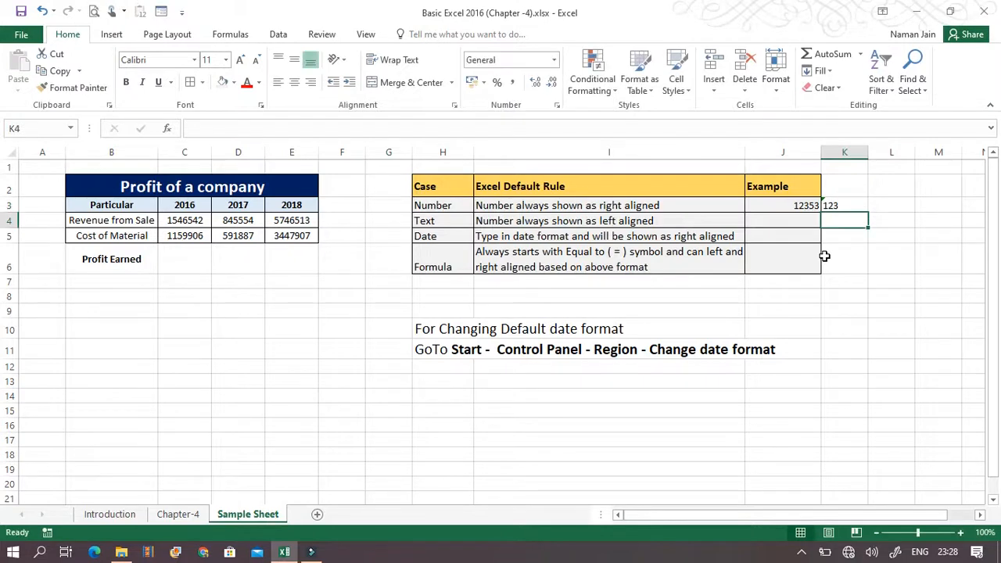
click(849, 206)
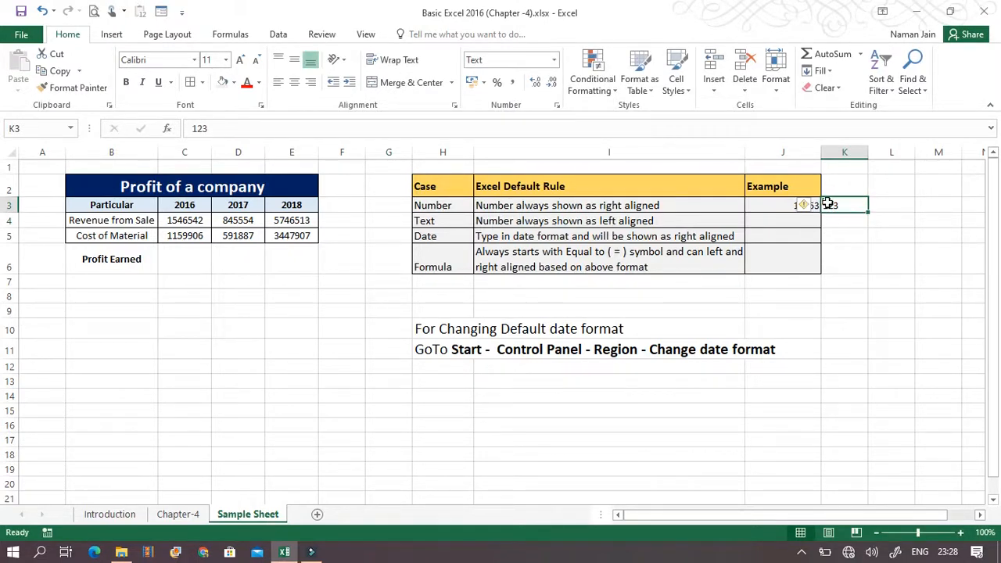
- Enter the word "text" in cell J4 as the example for the Text rule
click(775, 220)
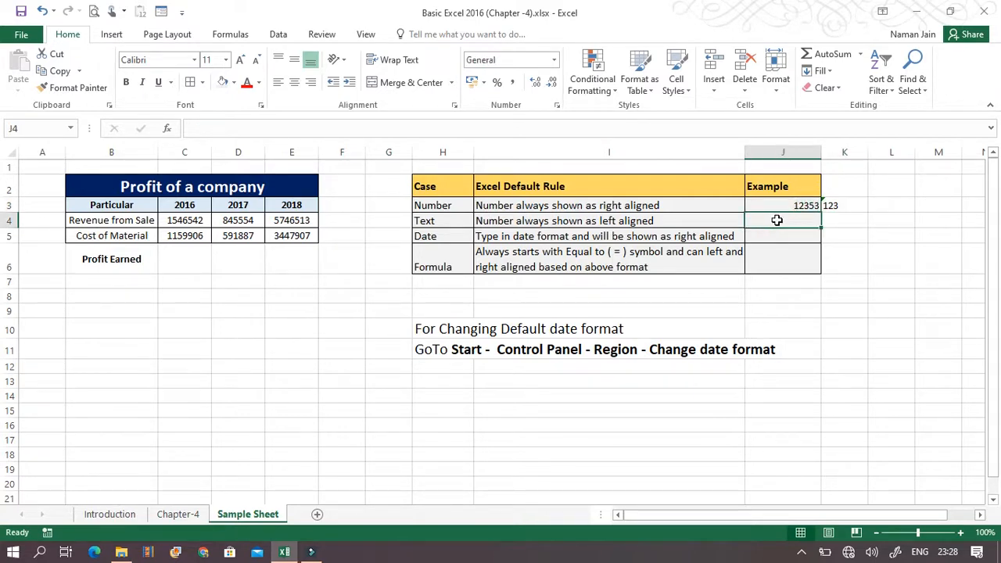
text(text)
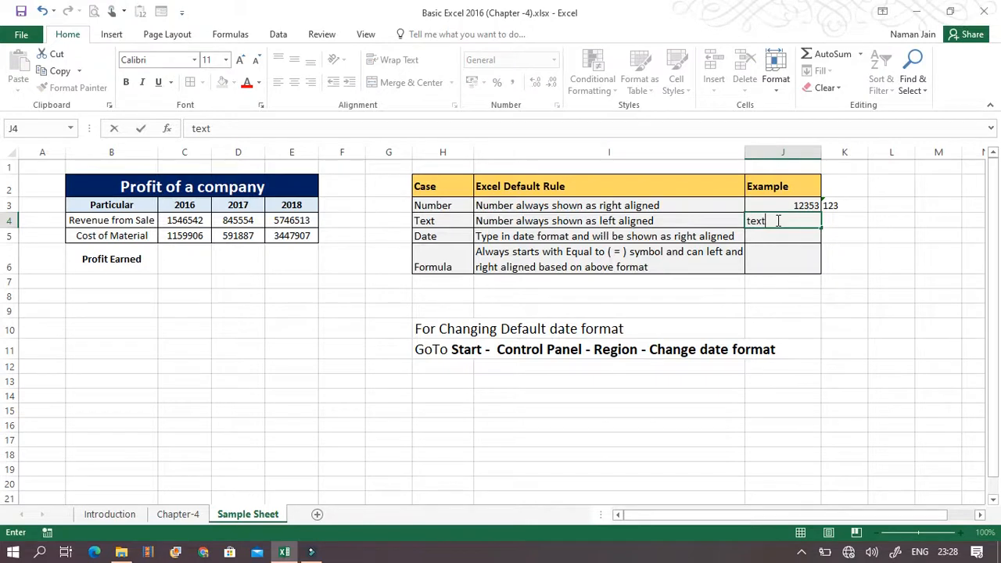
key(Return)
click(777, 220)
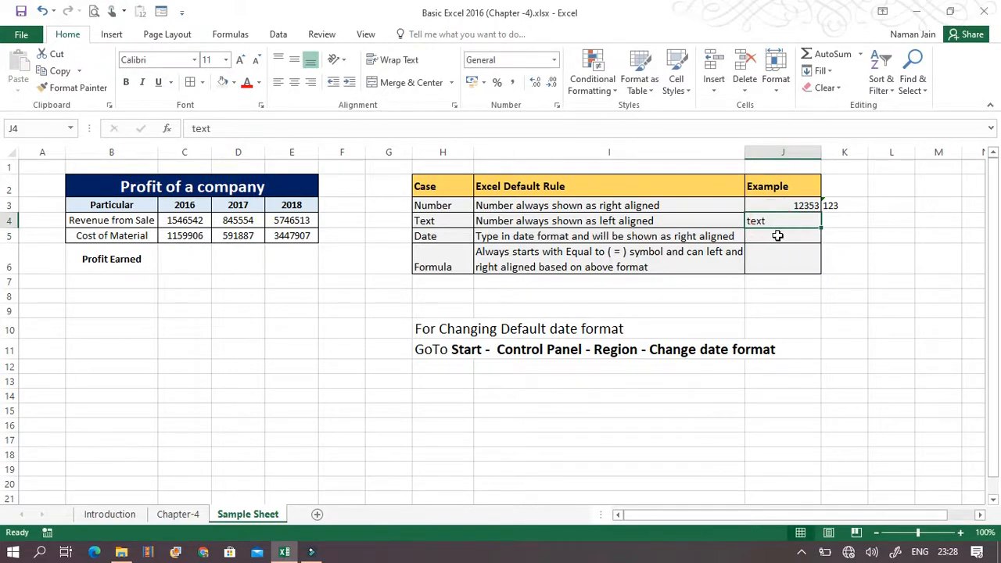
click(774, 203)
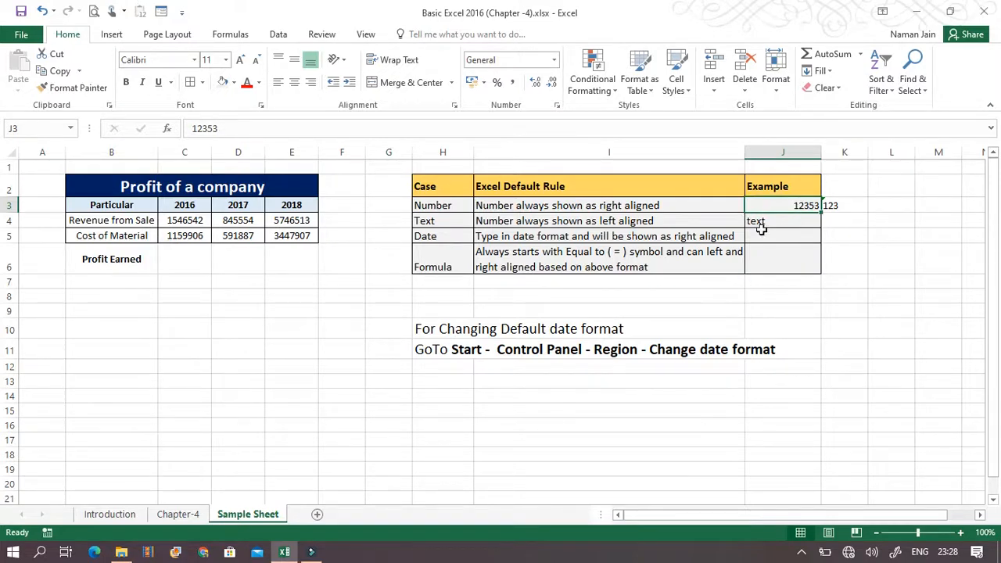
click(770, 221)
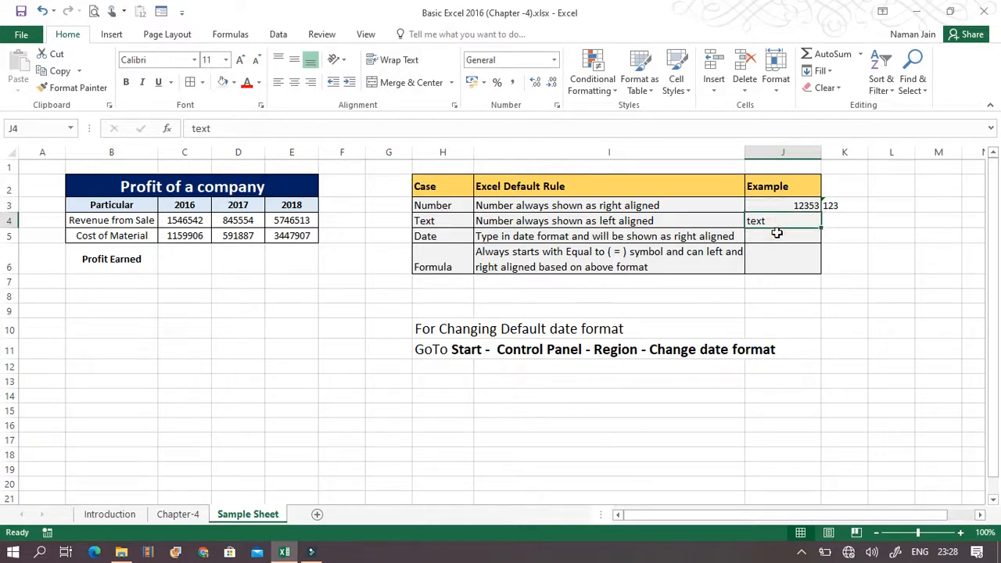
- Convert the text-stored 123 in cell K3 to a number using its error-checking options
click(840, 204)
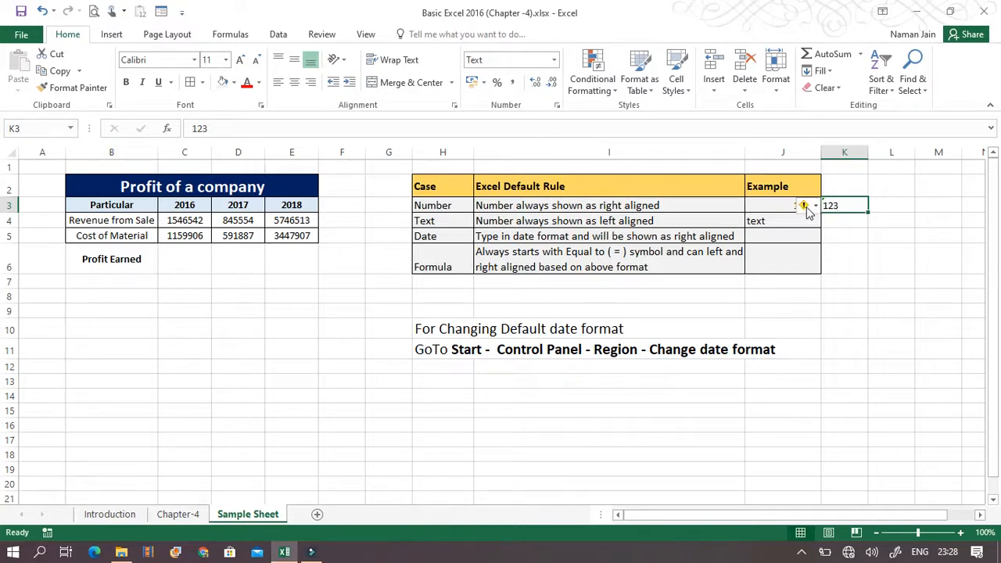
click(808, 208)
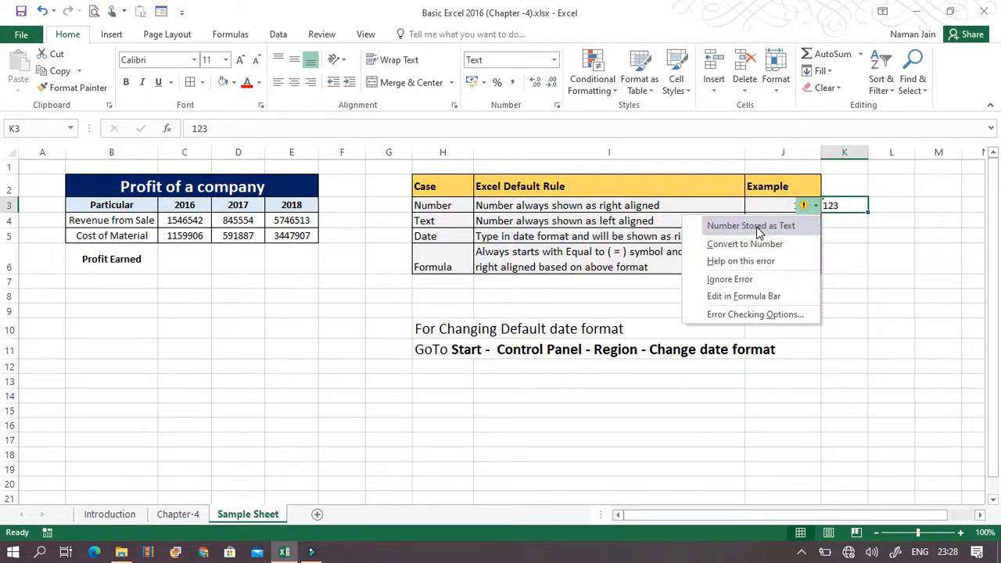
click(846, 203)
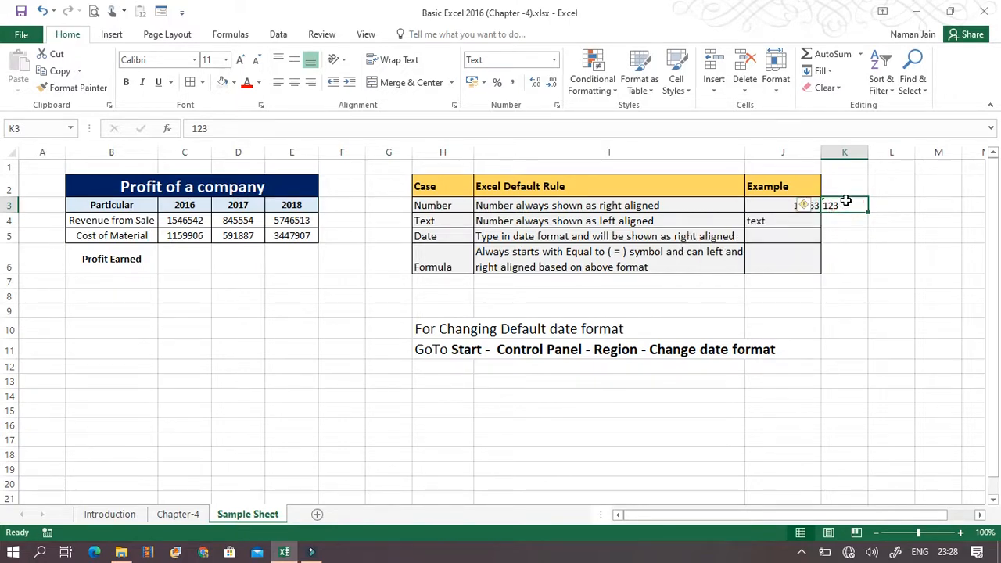
mouse_move(811, 208)
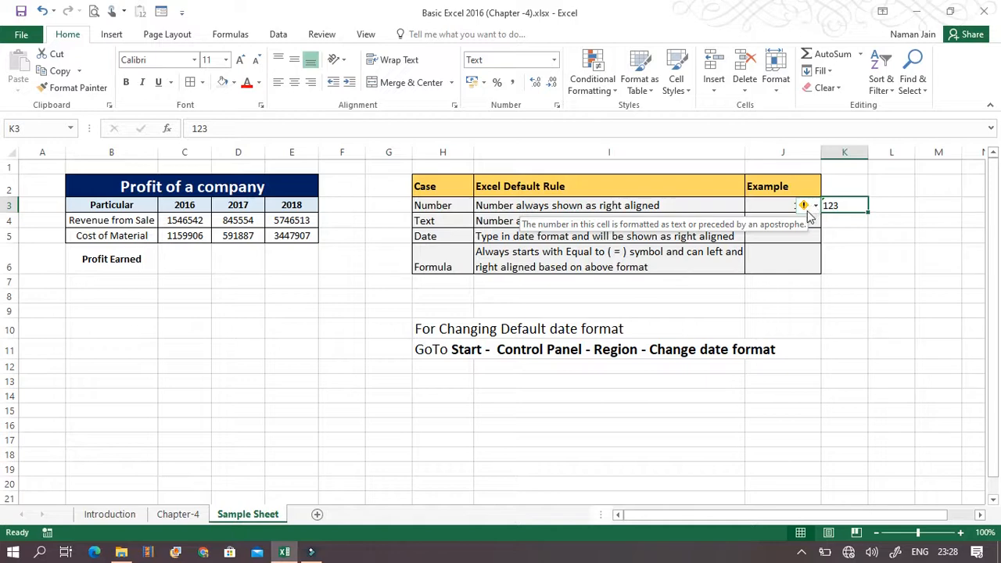
click(811, 208)
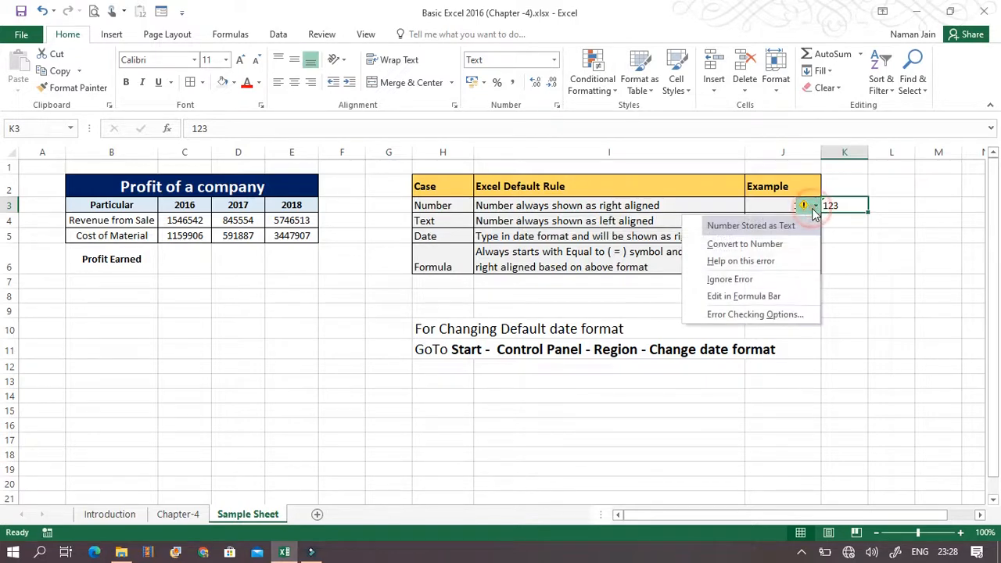
click(735, 244)
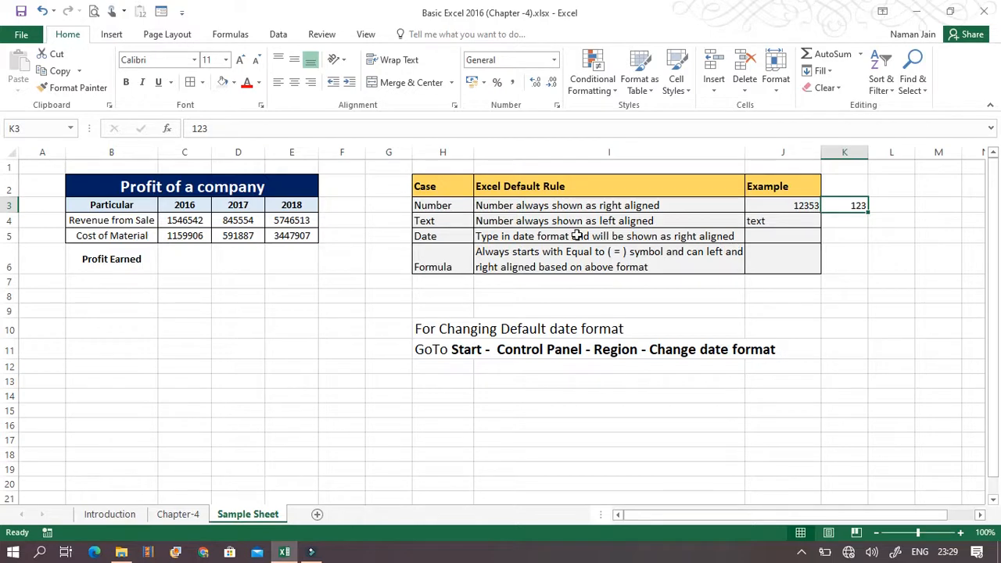
- Review the Date rule and the note on changing the default date format, and check the system calendar's date display
click(446, 236)
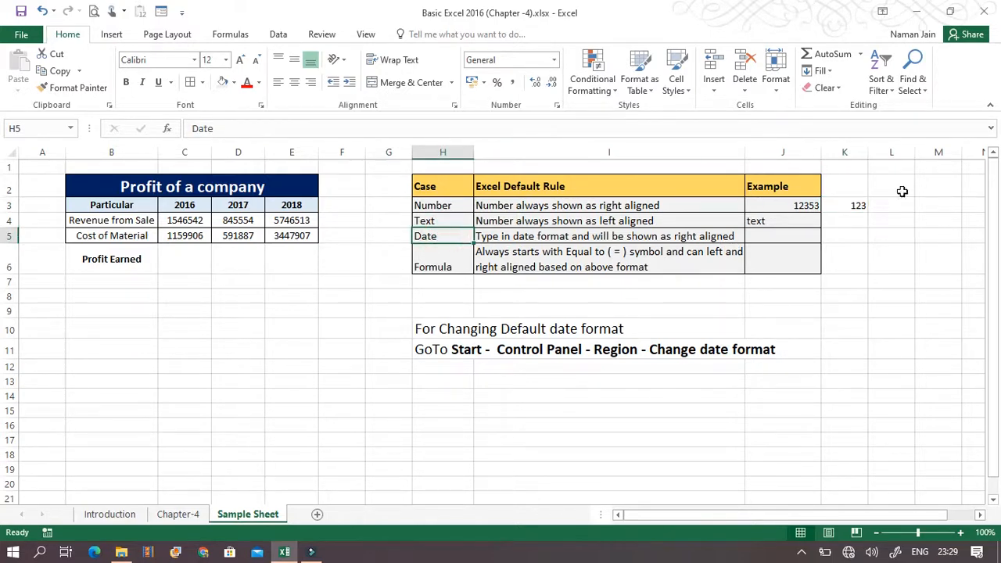
click(806, 234)
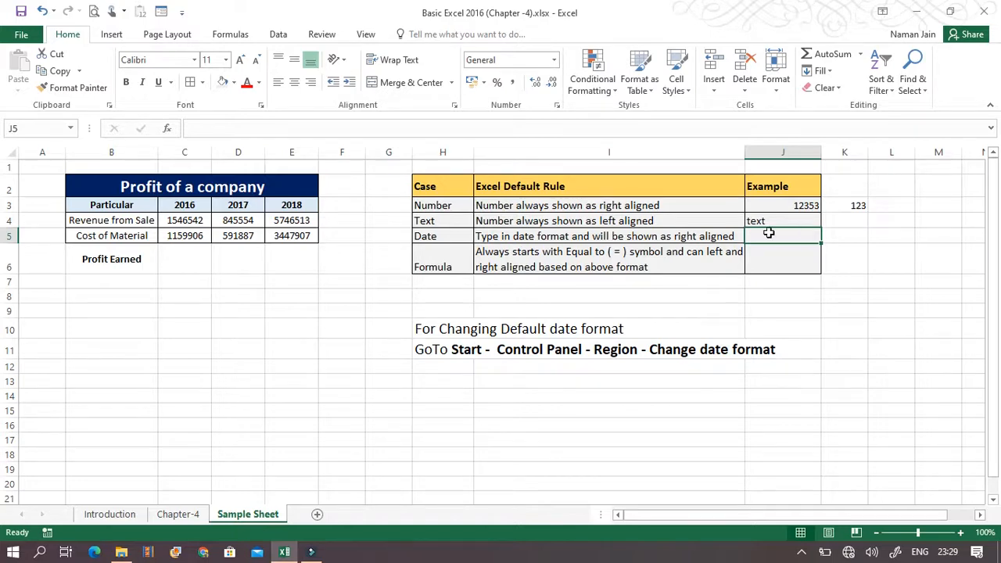
click(437, 330)
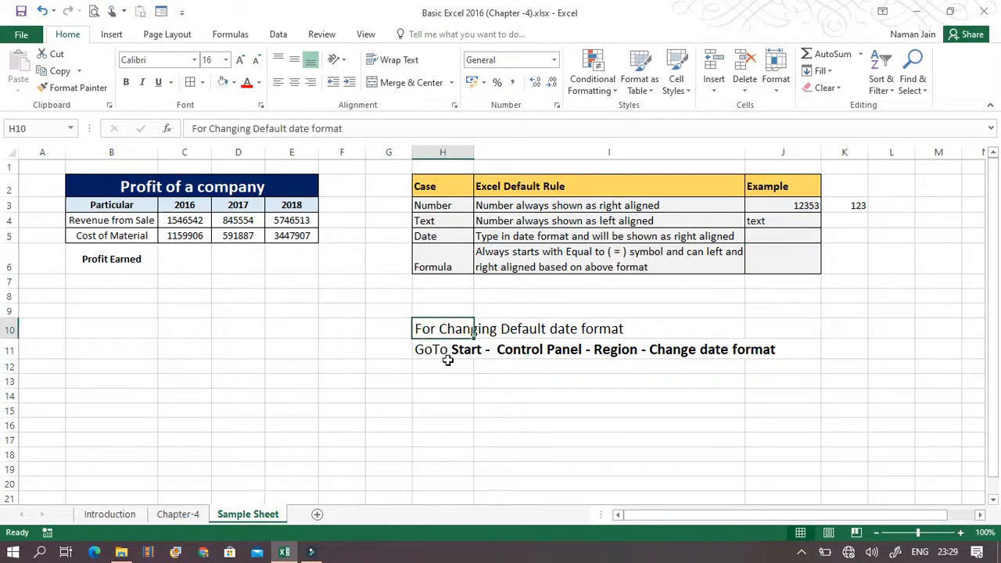
click(437, 351)
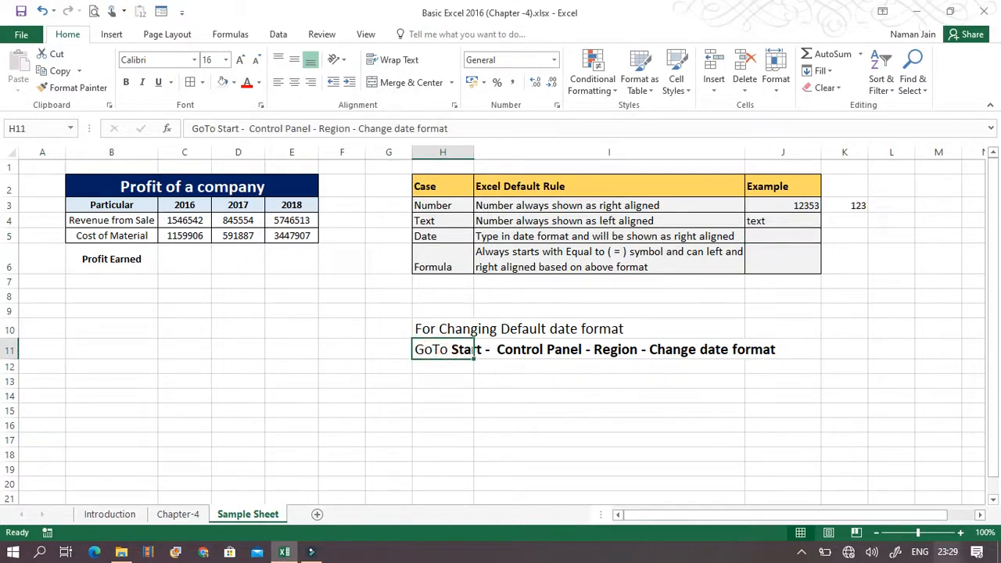
mouse_move(951, 555)
click(949, 553)
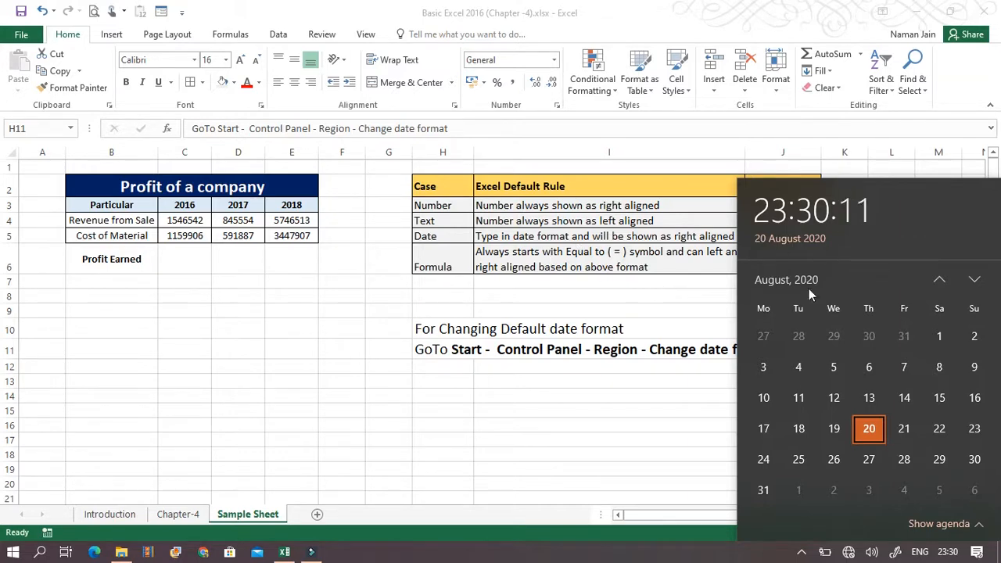
click(569, 259)
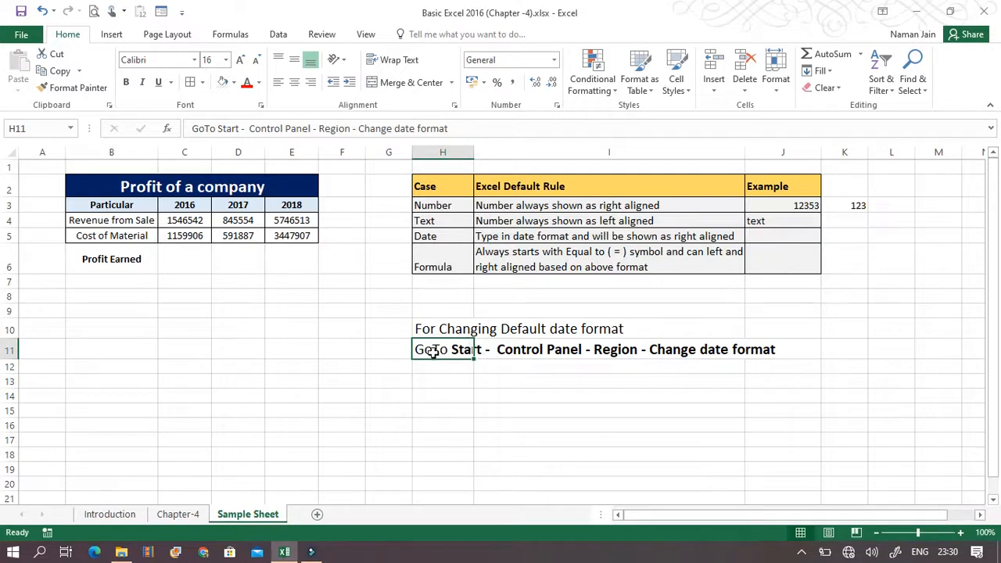
- Inspect the date and time formats in the Control Panel's Region settings, leave them without changes, and return to the workbook
click(454, 368)
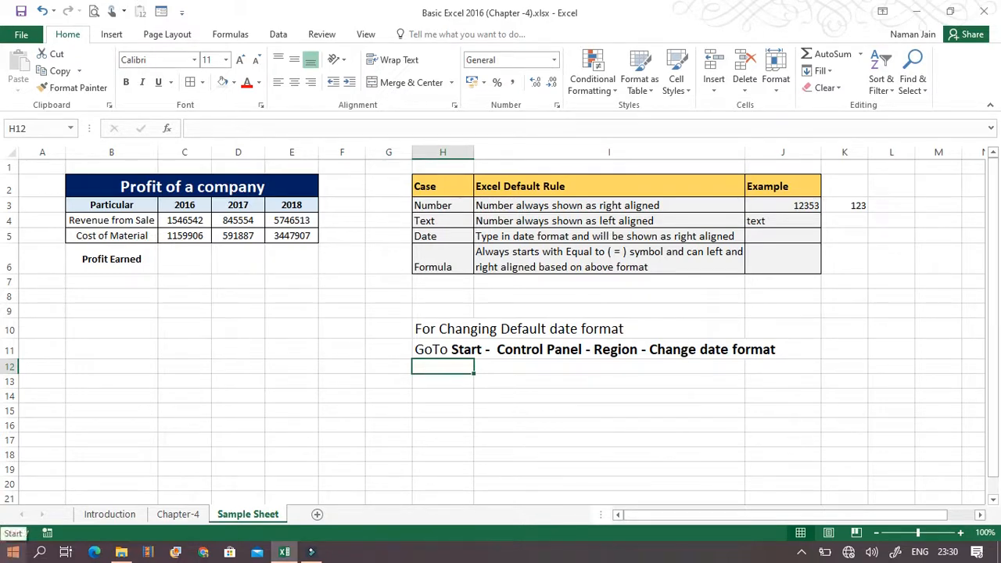
click(17, 551)
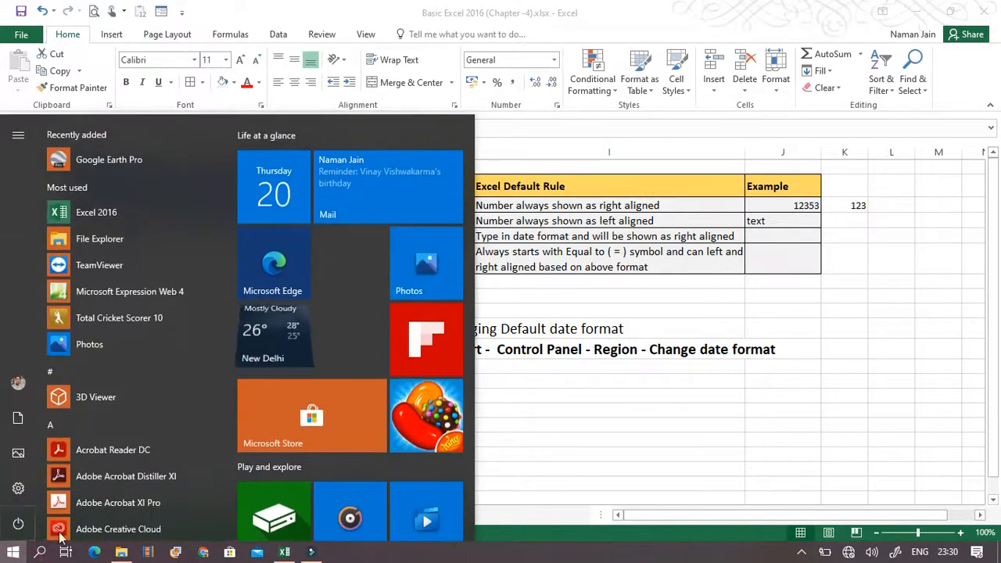
text(con)
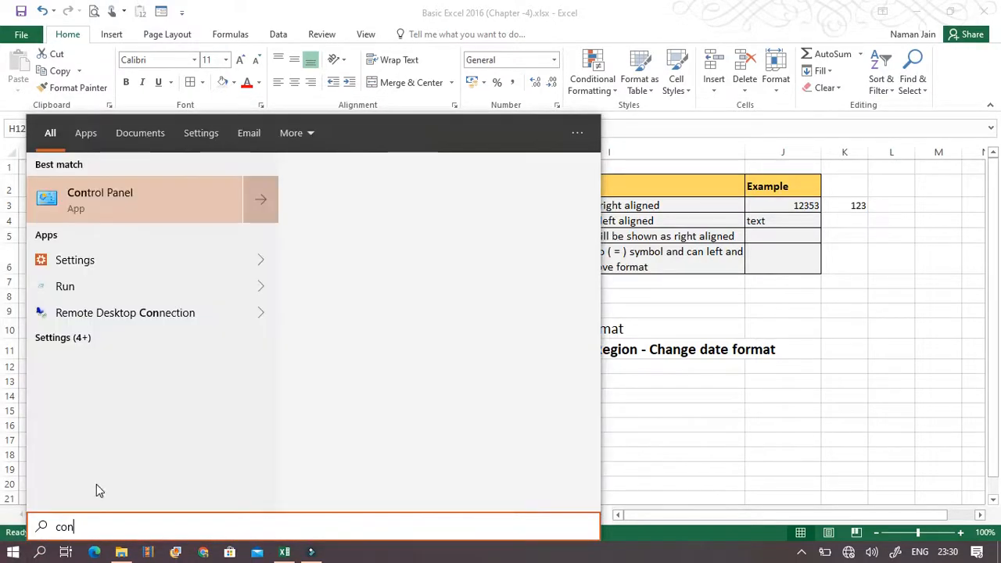
click(337, 311)
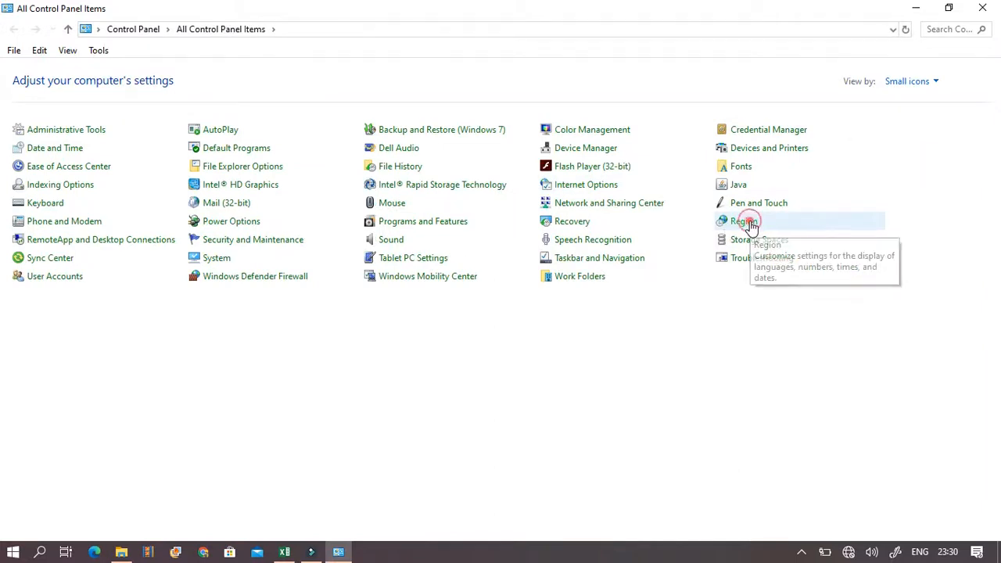
click(750, 225)
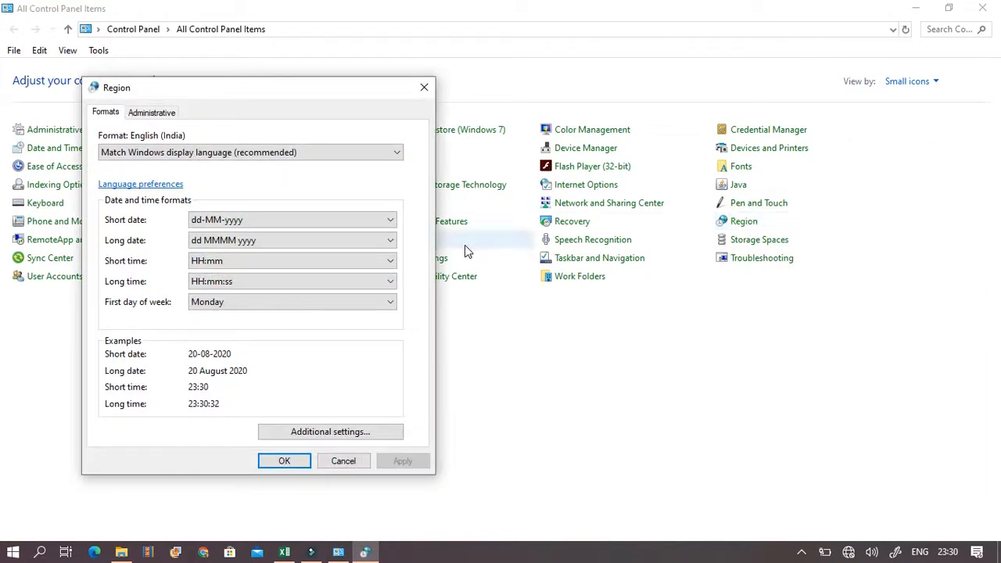
drag(259, 88, 394, 42)
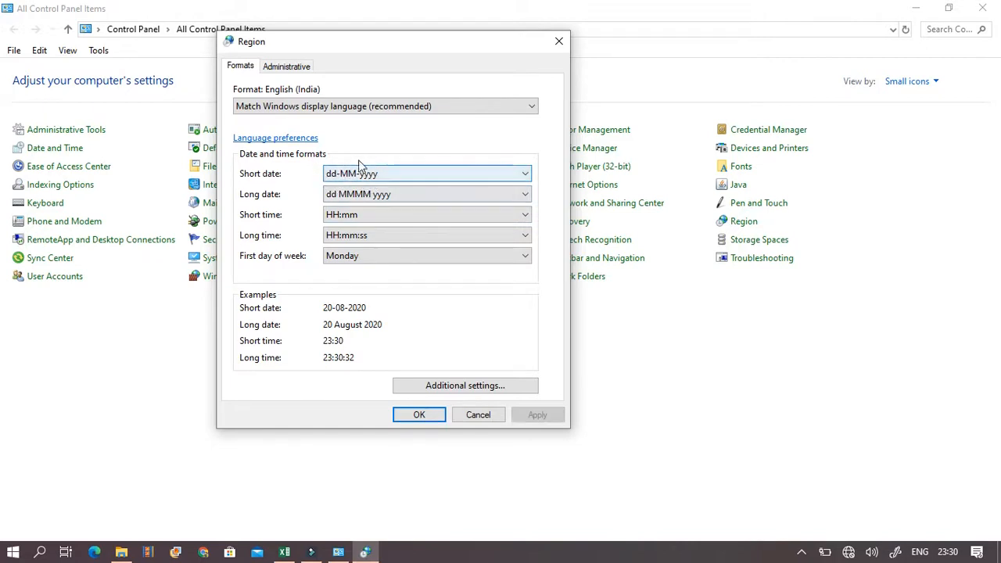
click(469, 416)
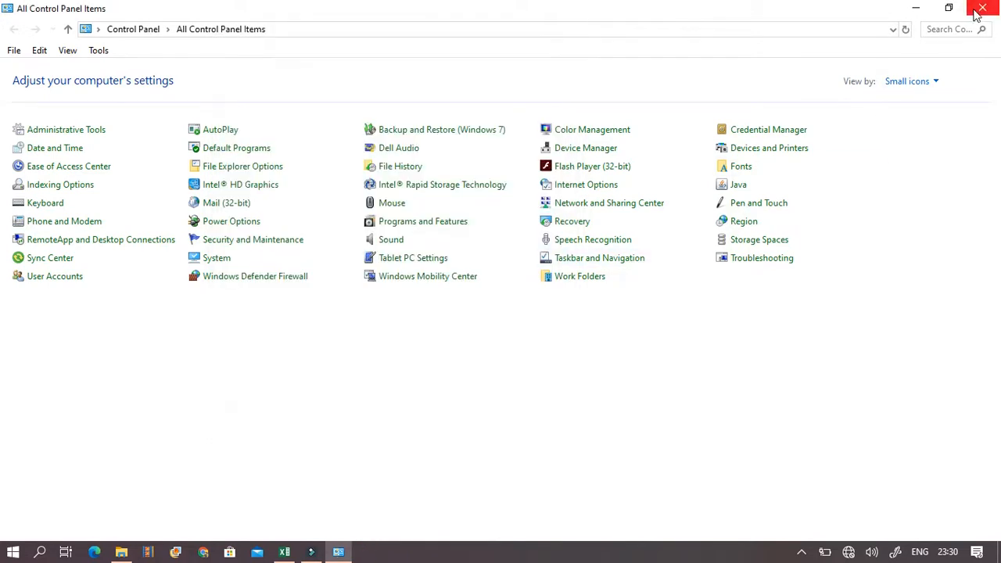
click(982, 9)
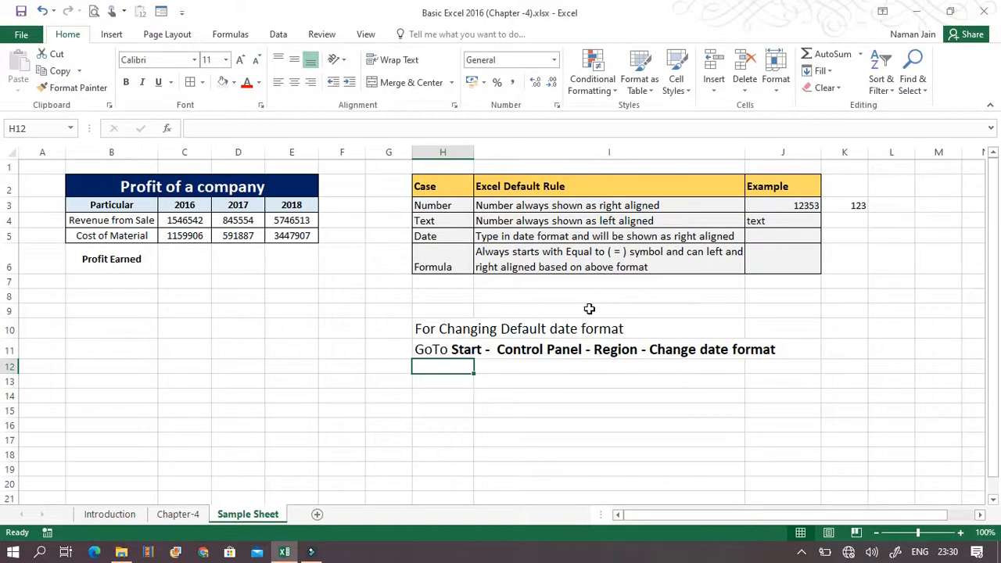
- Enter the date 20-08-2020 in cell J5 as the example for the Date rule
click(773, 235)
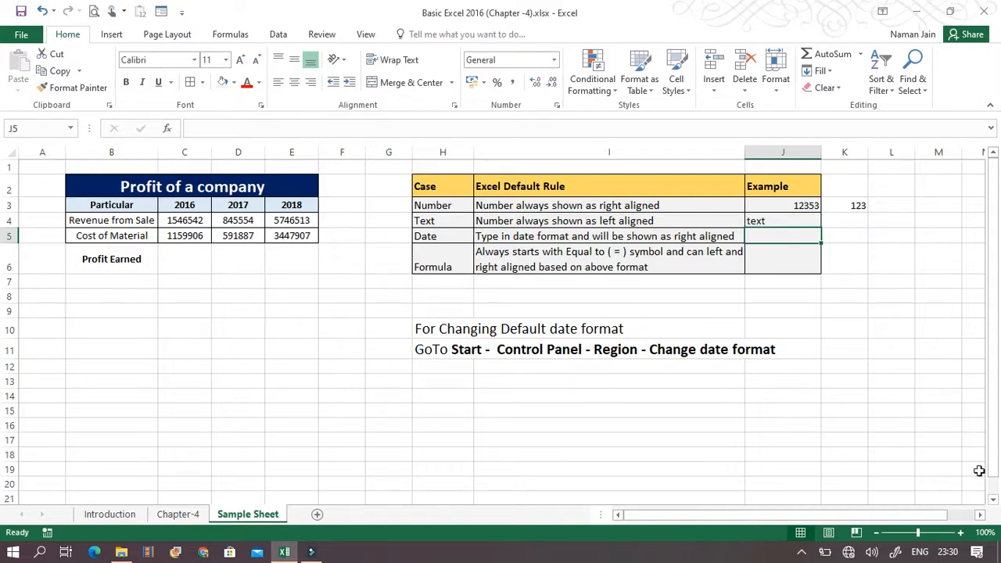
mouse_move(945, 549)
text(20-0)
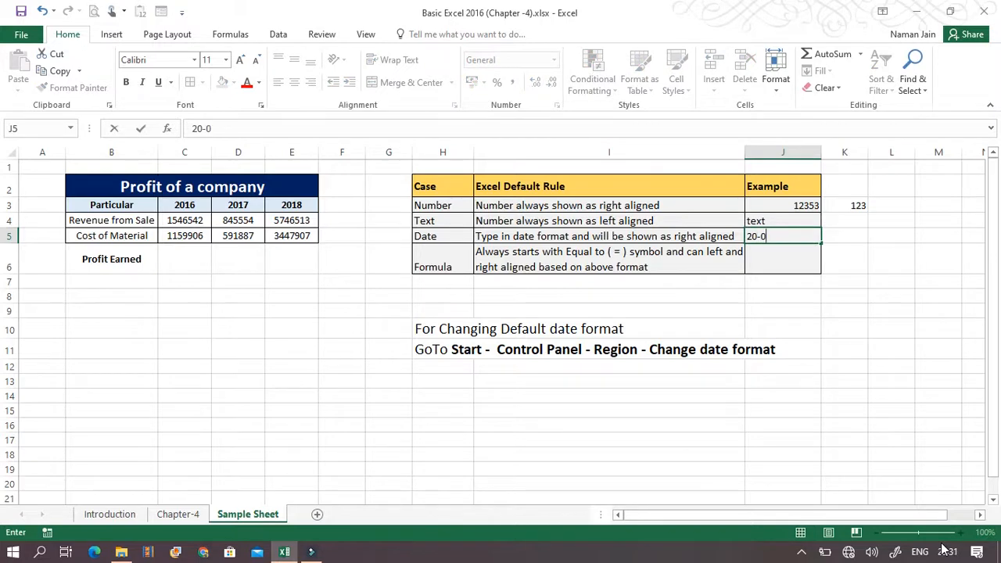
text(8-20)
key(Return)
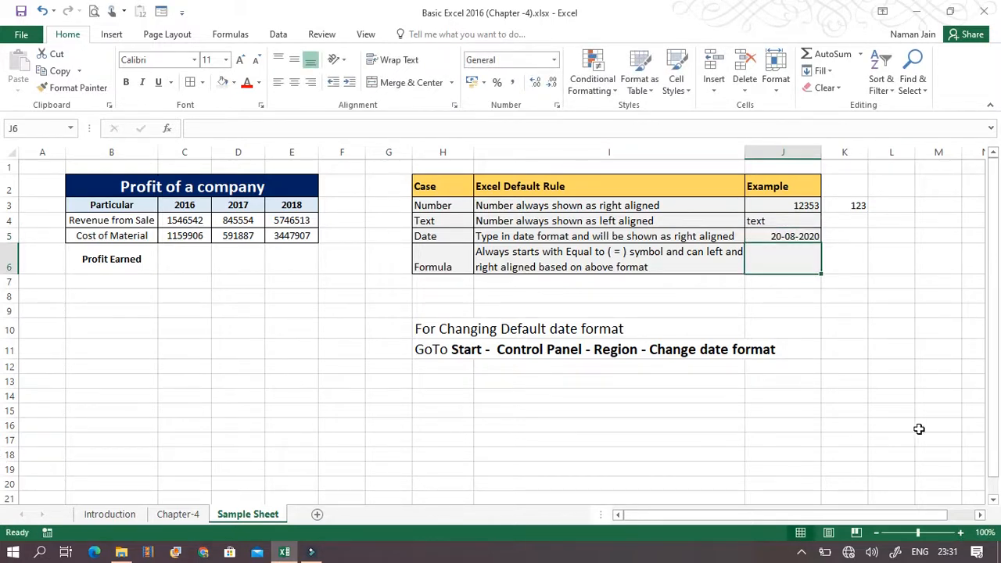
- Review the Number, Text and Date examples in J3:J5 against their default alignment rules
click(807, 235)
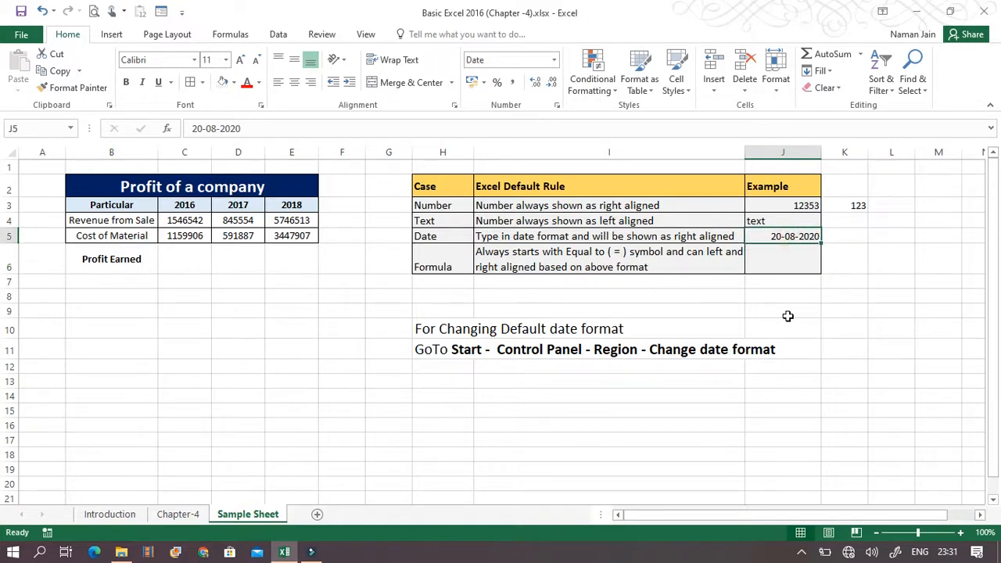
drag(782, 202, 779, 238)
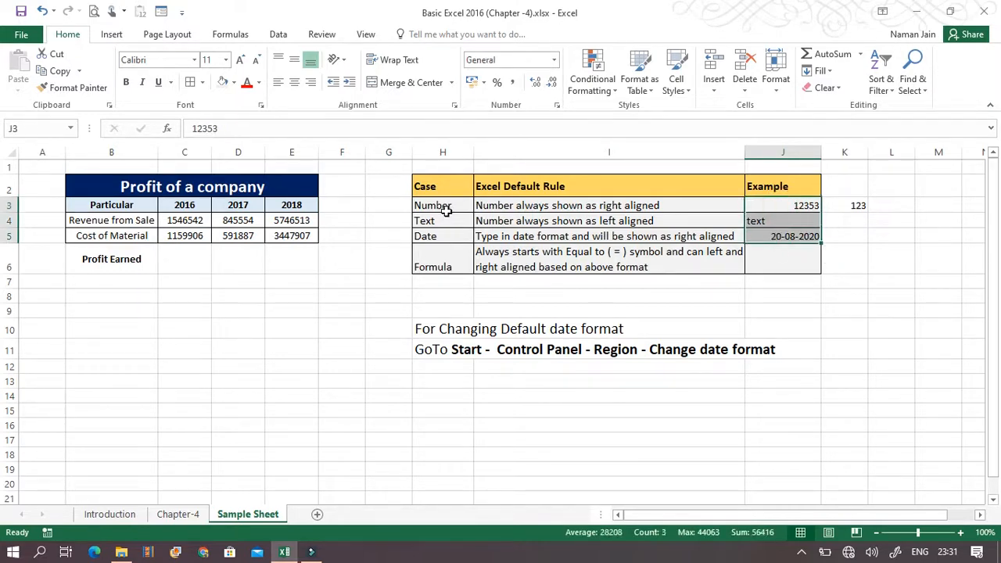
click(786, 207)
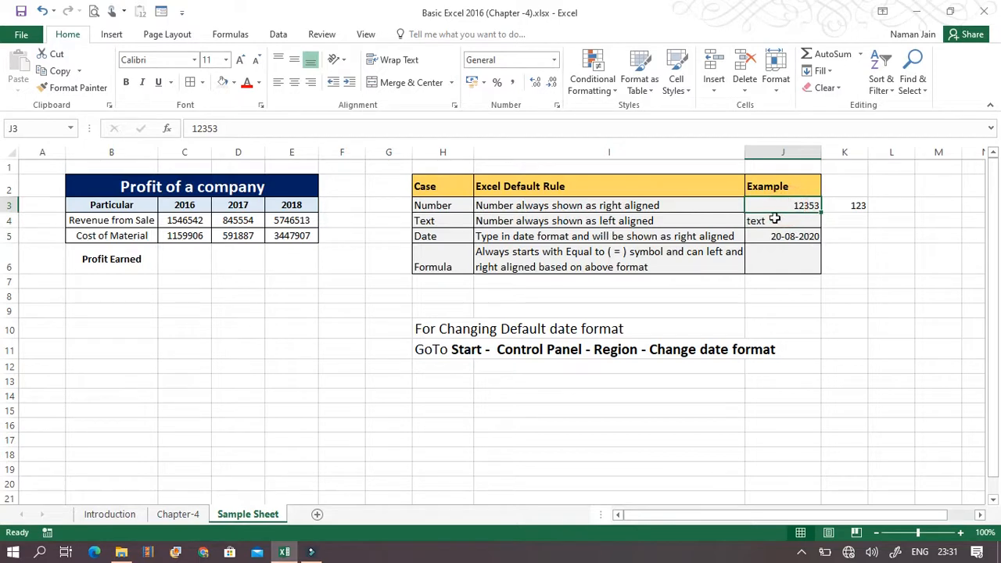
click(769, 222)
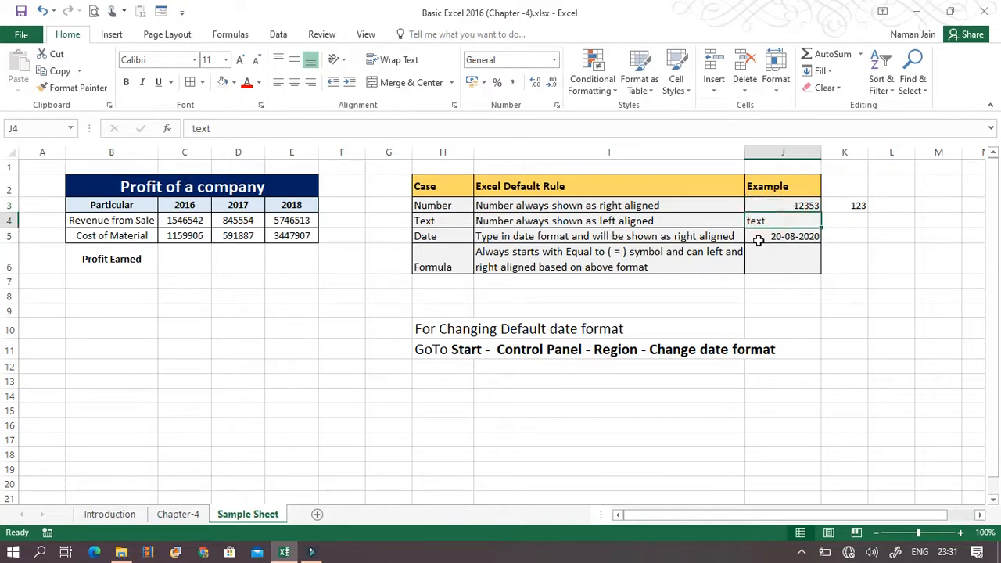
click(762, 238)
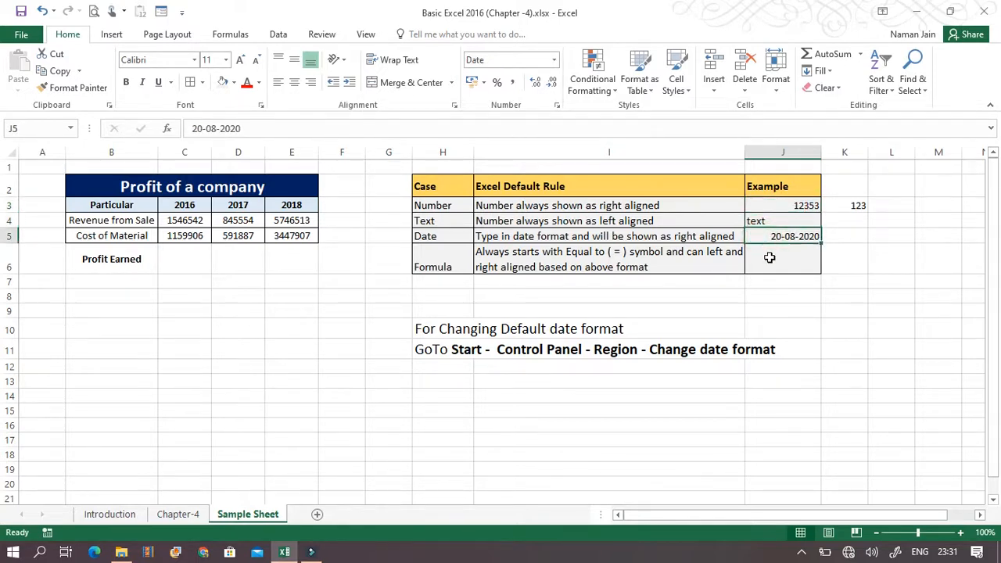
click(770, 257)
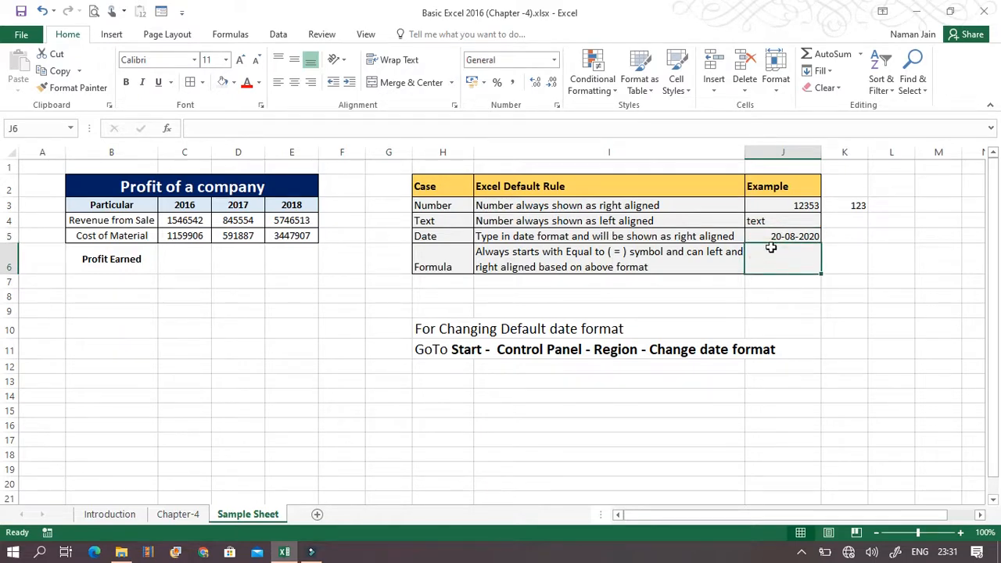
click(771, 238)
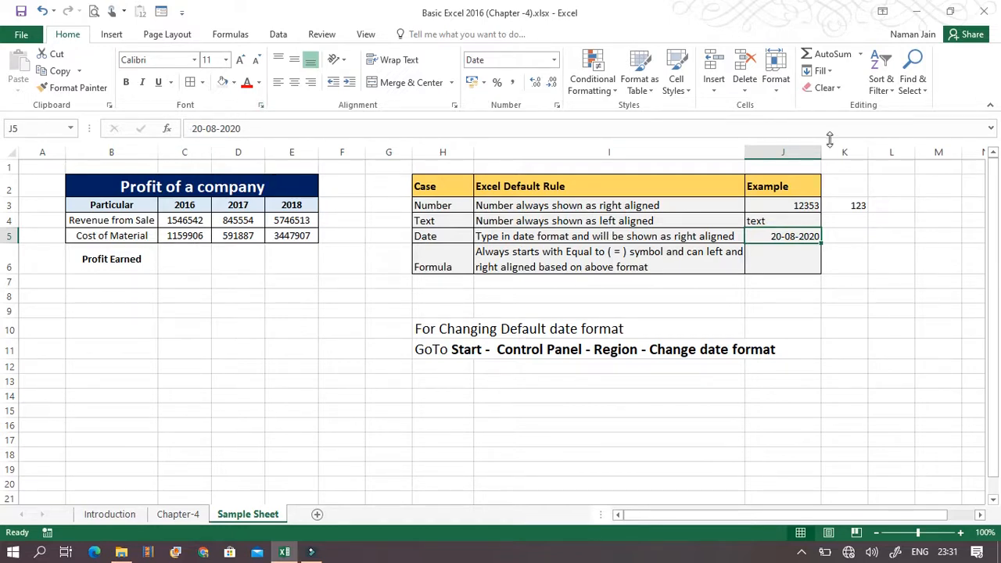
click(769, 237)
- Enter the formula =10+15 in cell J6 as the example for the Formula rule
click(786, 268)
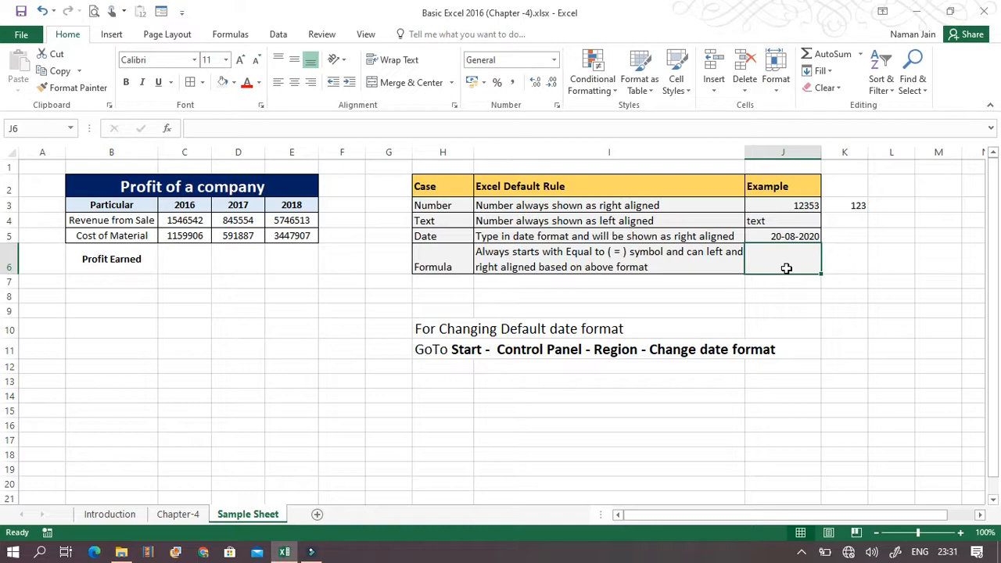
text(=)
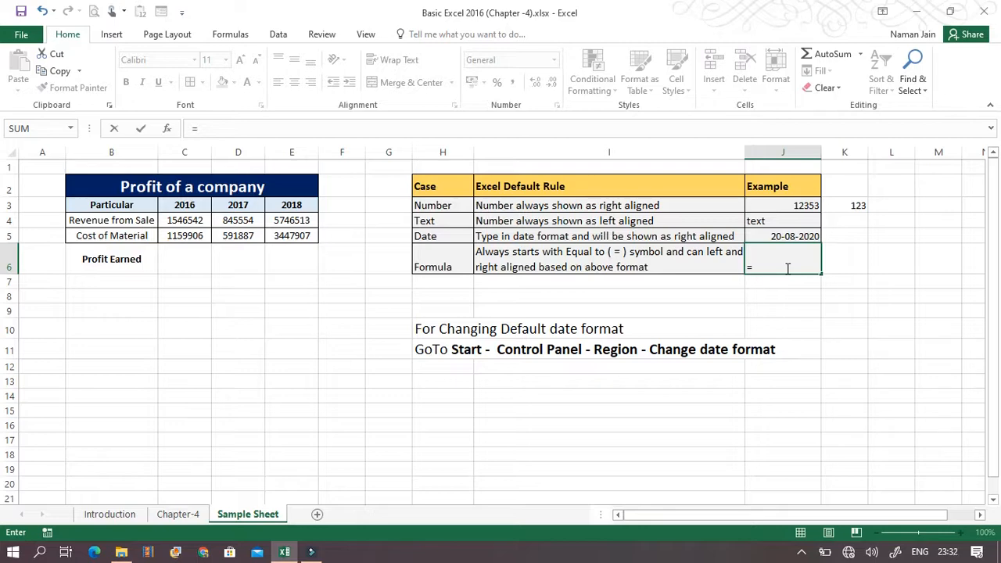
text(10+15)
key(Return)
click(794, 263)
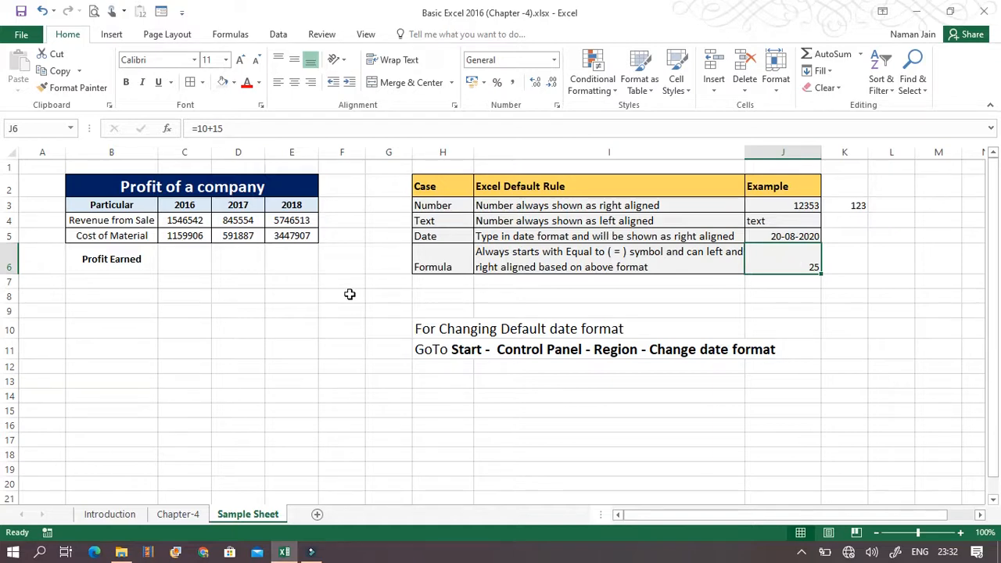
- Calculate the 2016 profit earned in cell C6 by subtracting cost of material from revenue with the formula =C4-C5
drag(114, 183, 316, 267)
click(130, 193)
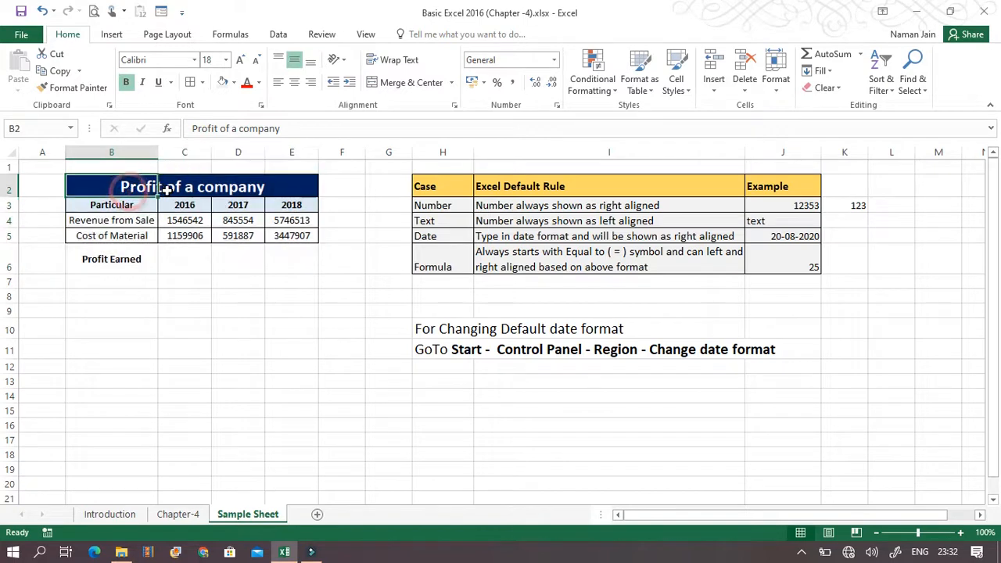
click(135, 220)
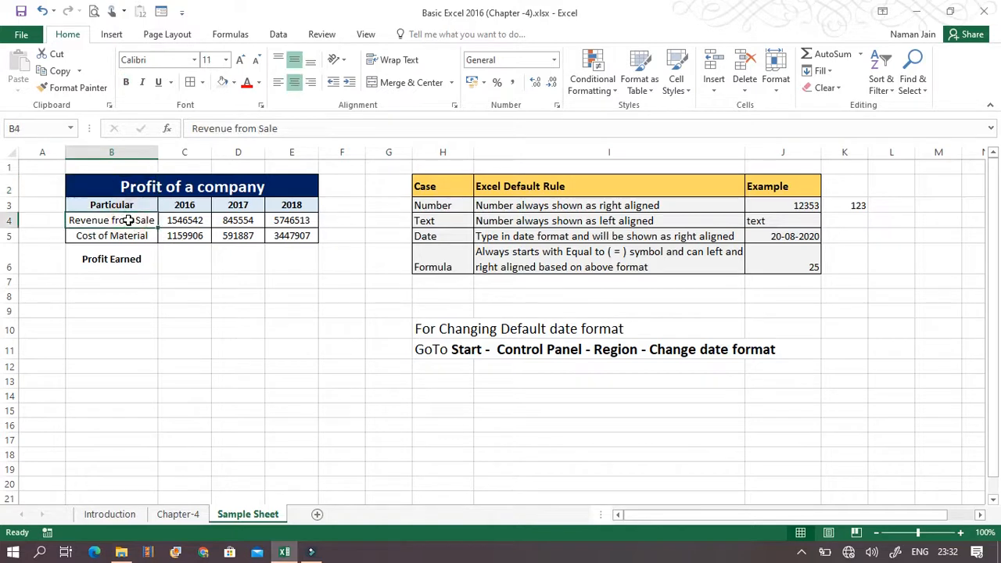
click(112, 235)
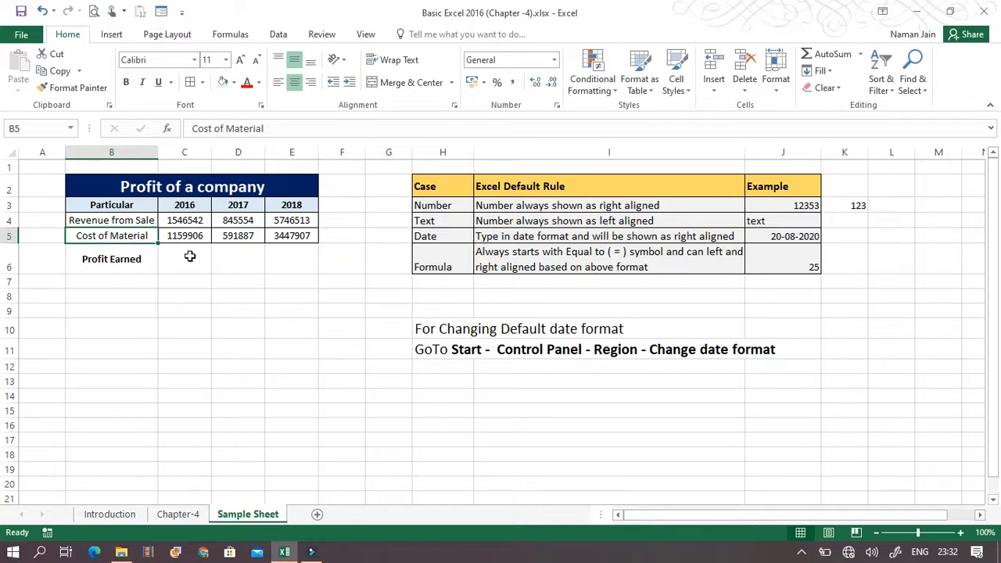
click(121, 285)
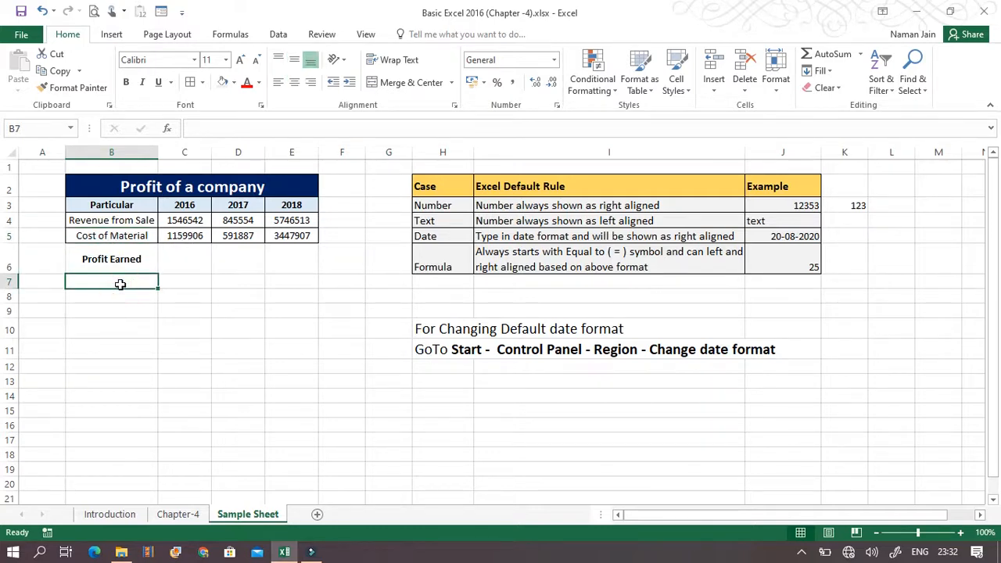
click(179, 258)
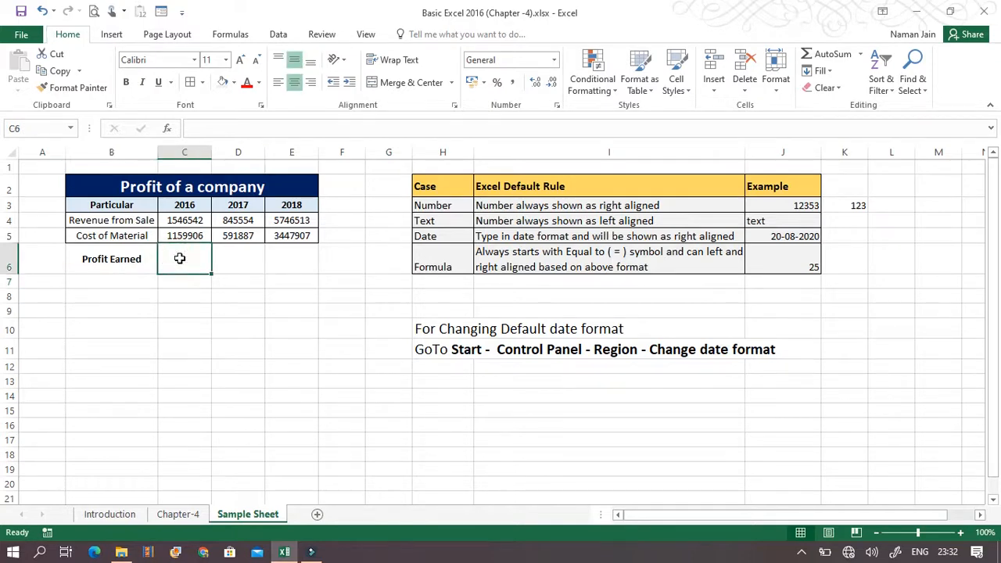
text(=)
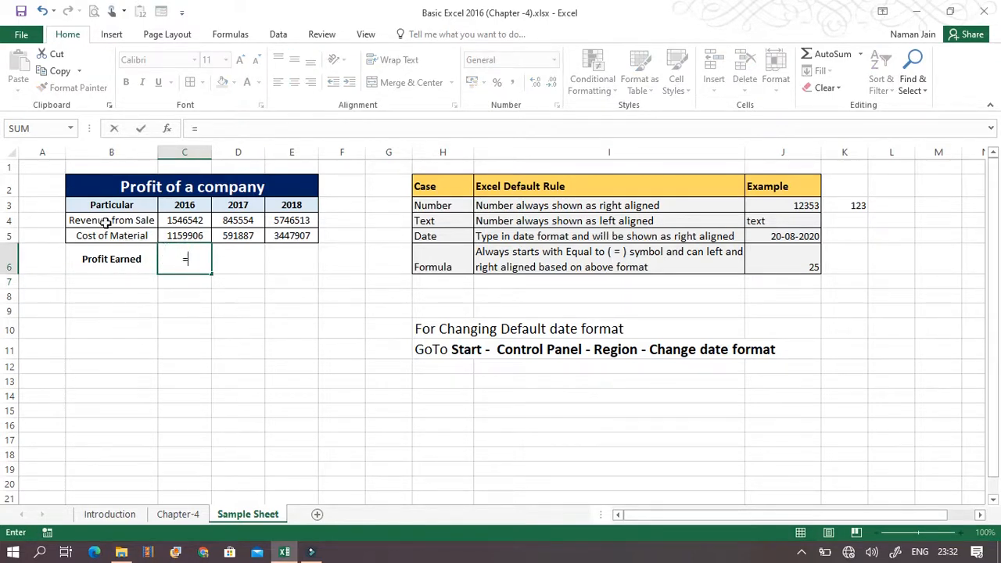
click(182, 222)
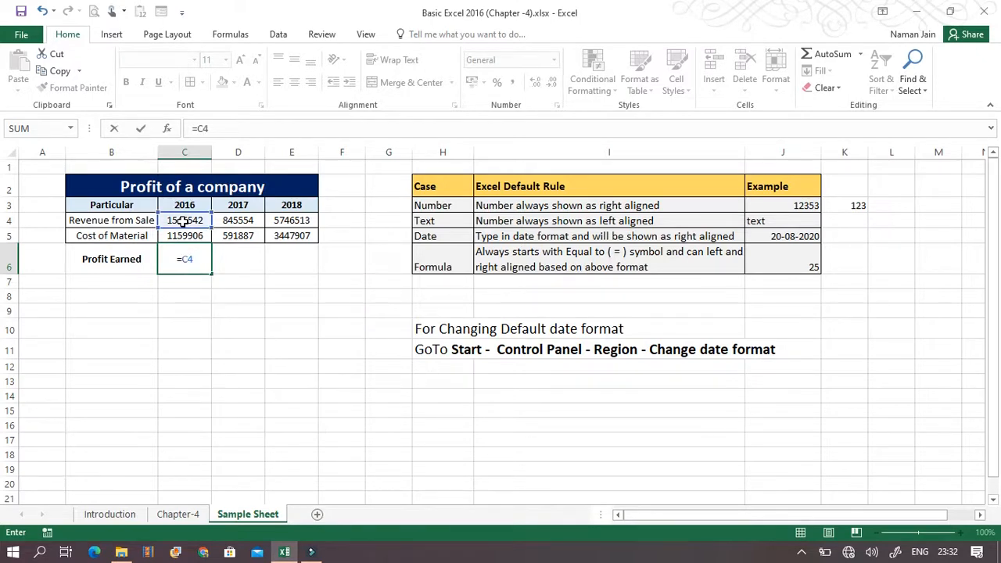
text(-C5)
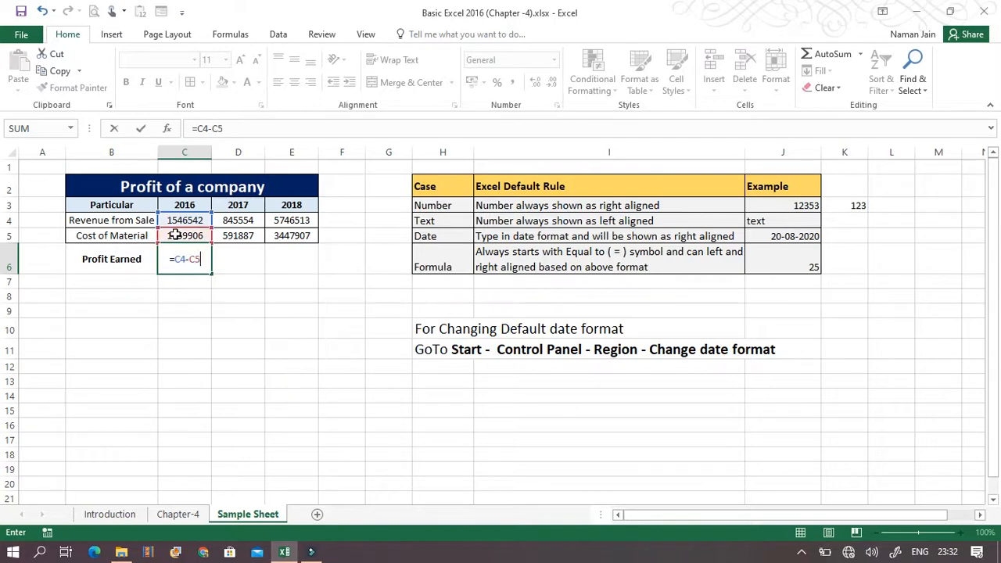
key(Return)
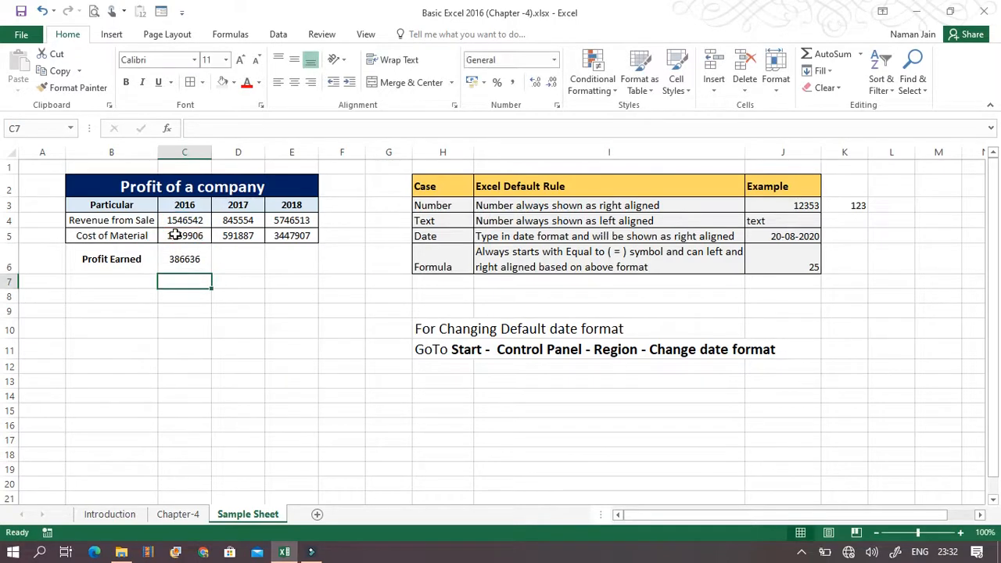
click(185, 262)
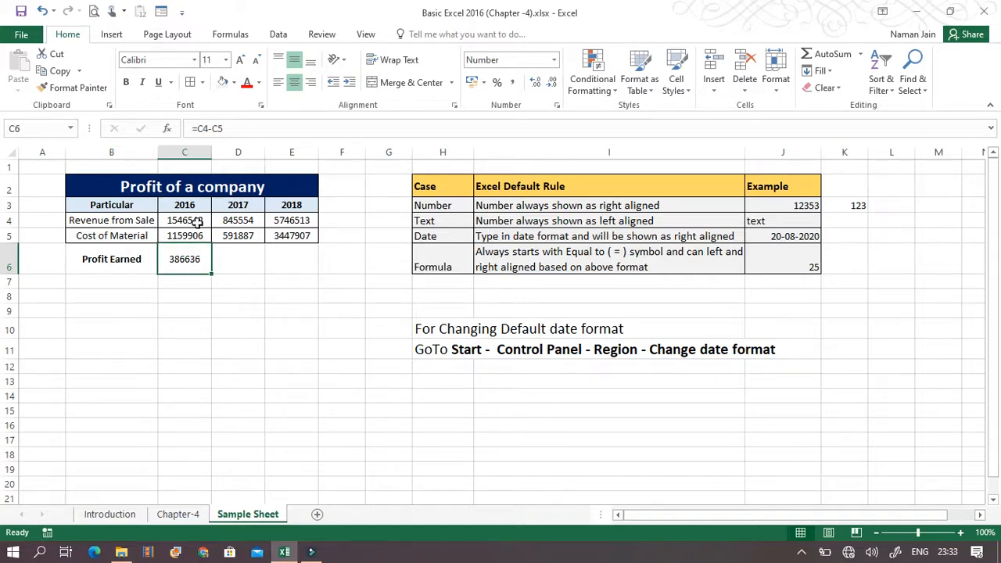
- Build the same =C4-C5 formula in cell C7 by picking the referenced cells, and compare it with the one in C6
click(179, 281)
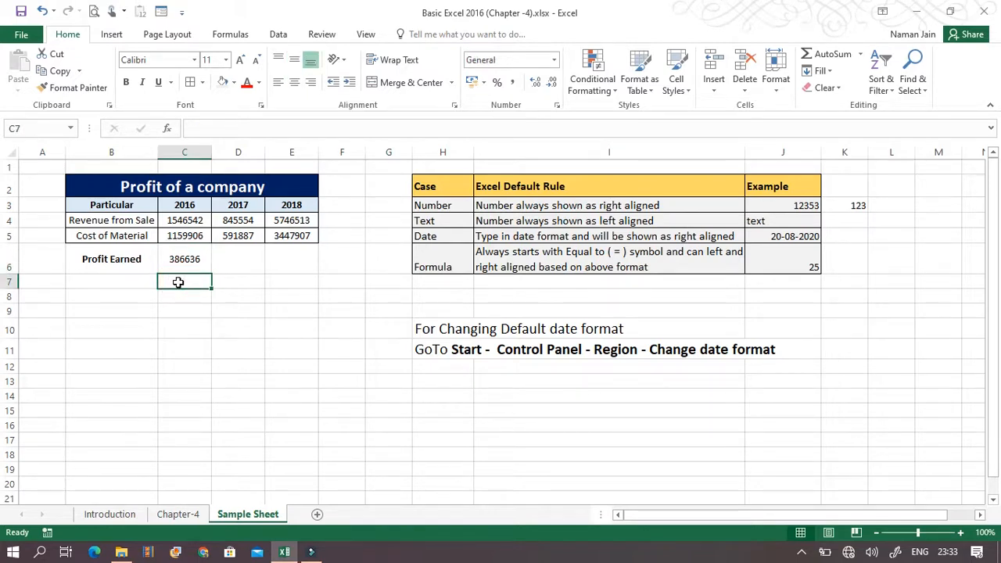
text(=)
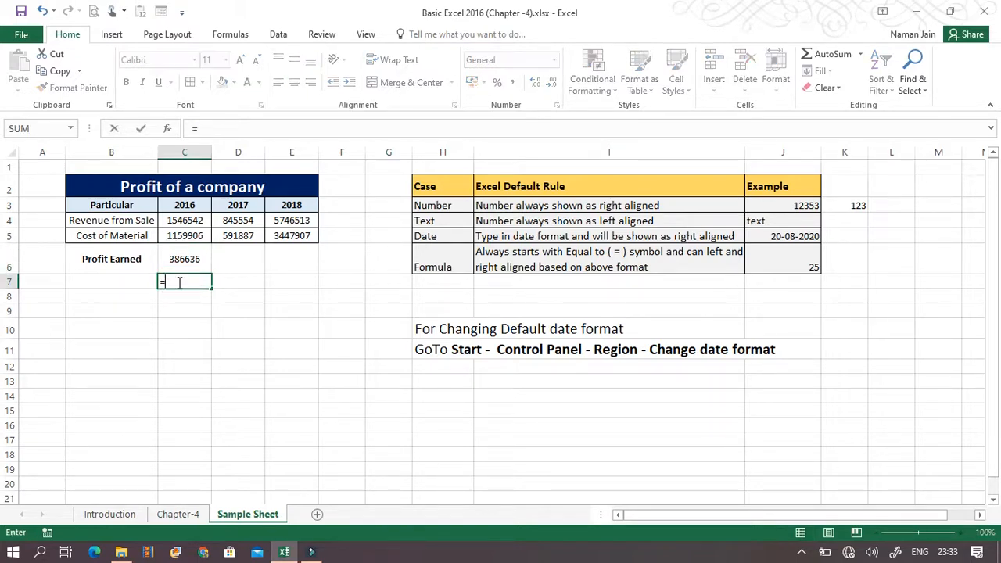
click(190, 220)
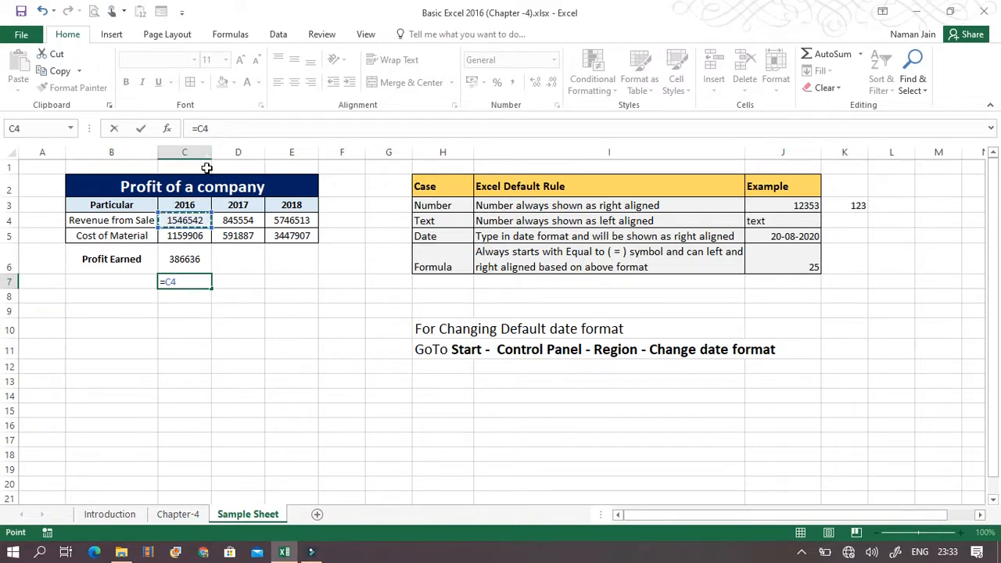
text(-)
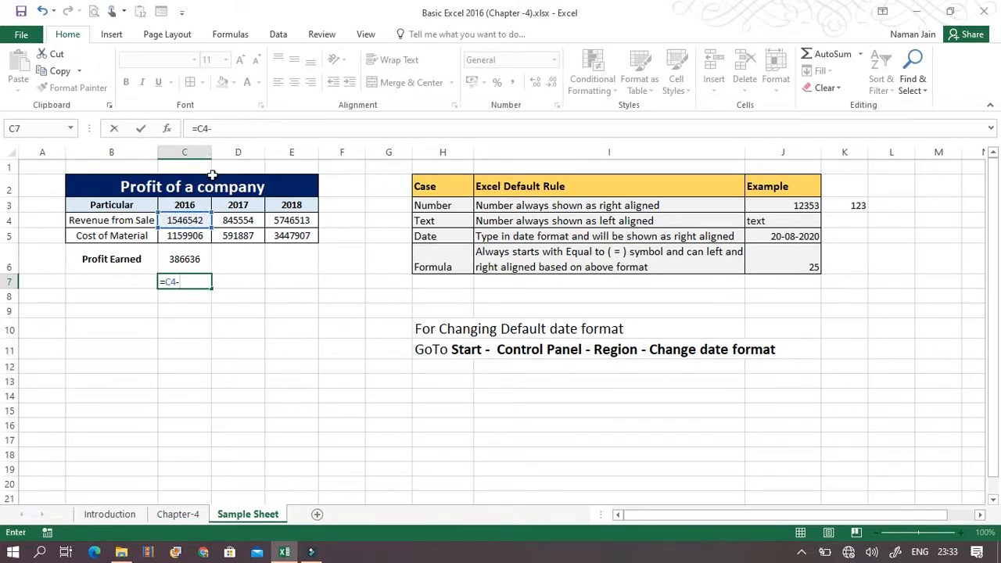
click(178, 234)
key(Return)
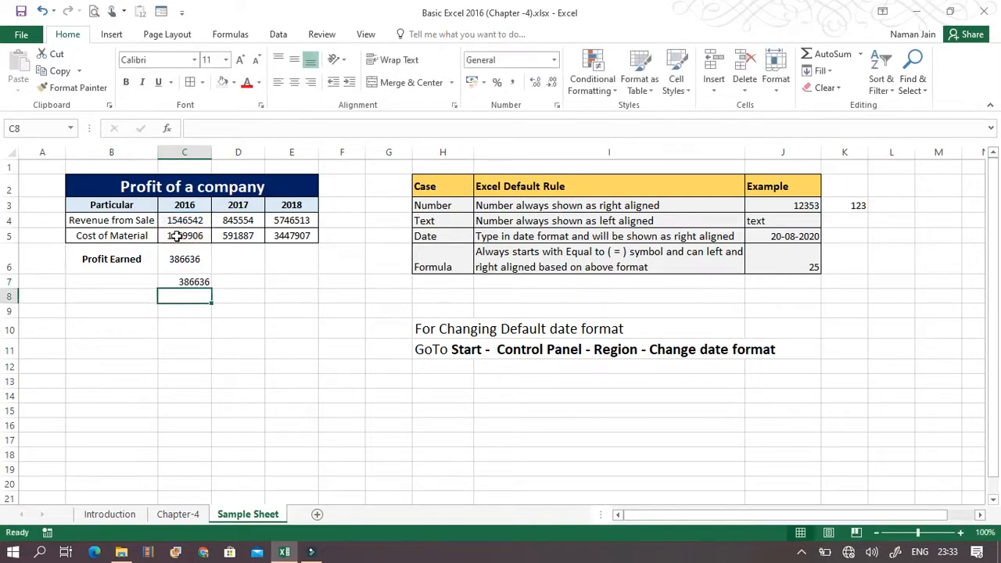
click(186, 263)
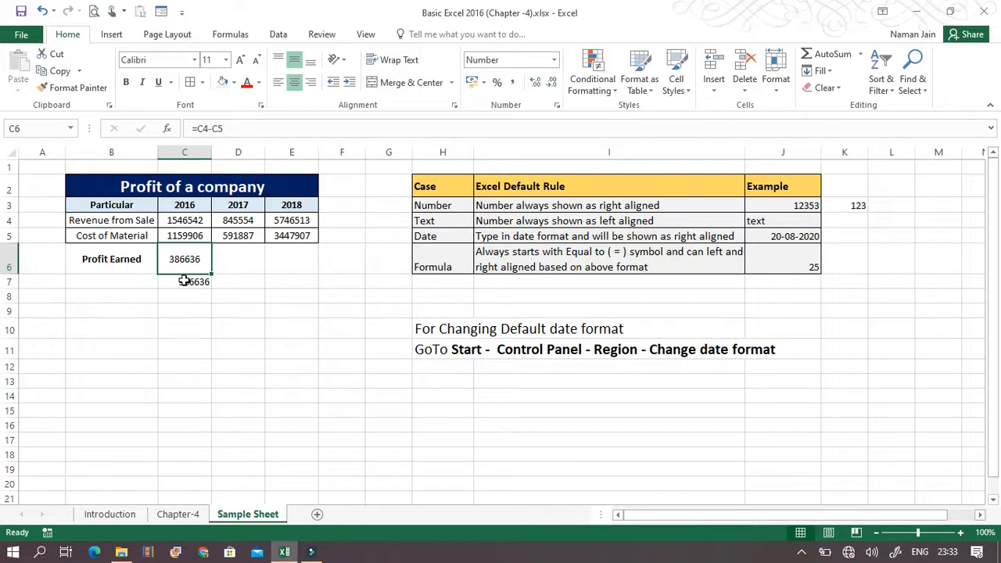
click(185, 279)
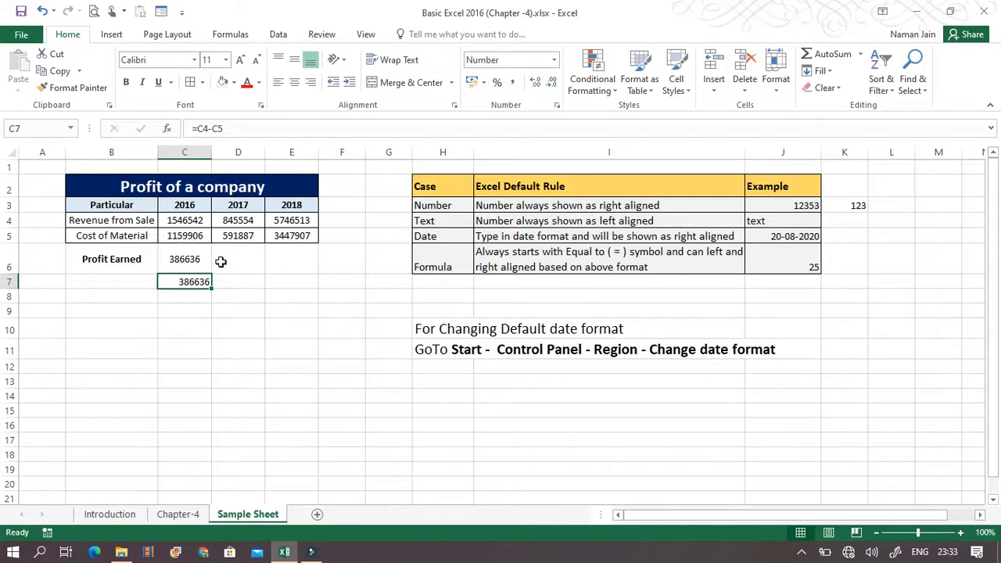
click(201, 259)
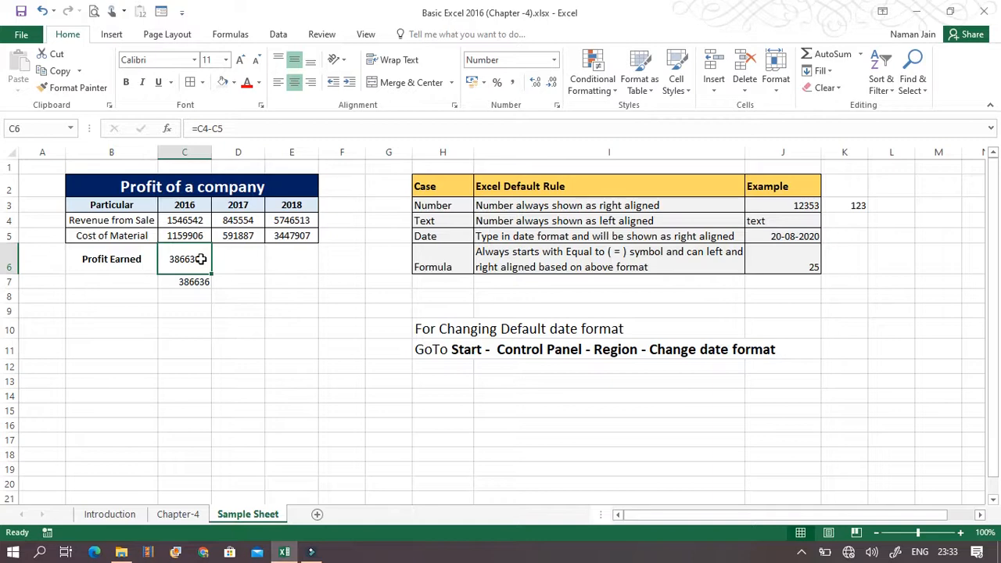
key(ctrl+c)
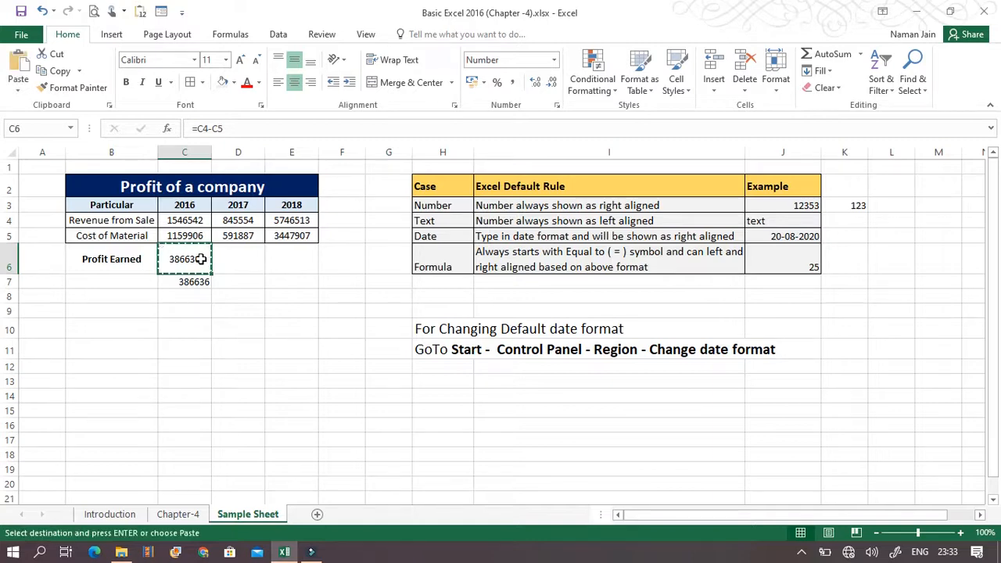
click(239, 255)
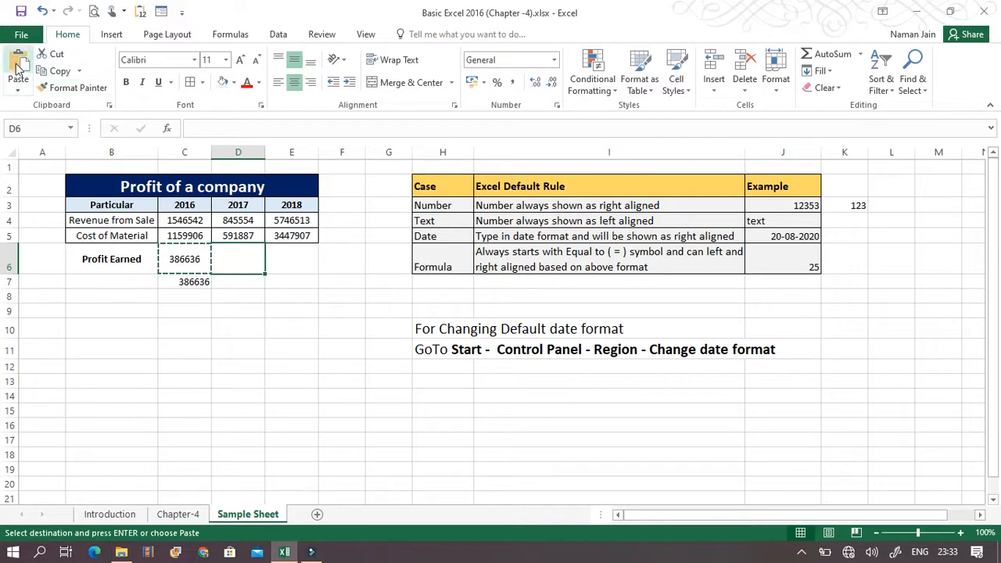
click(192, 263)
key(Escape)
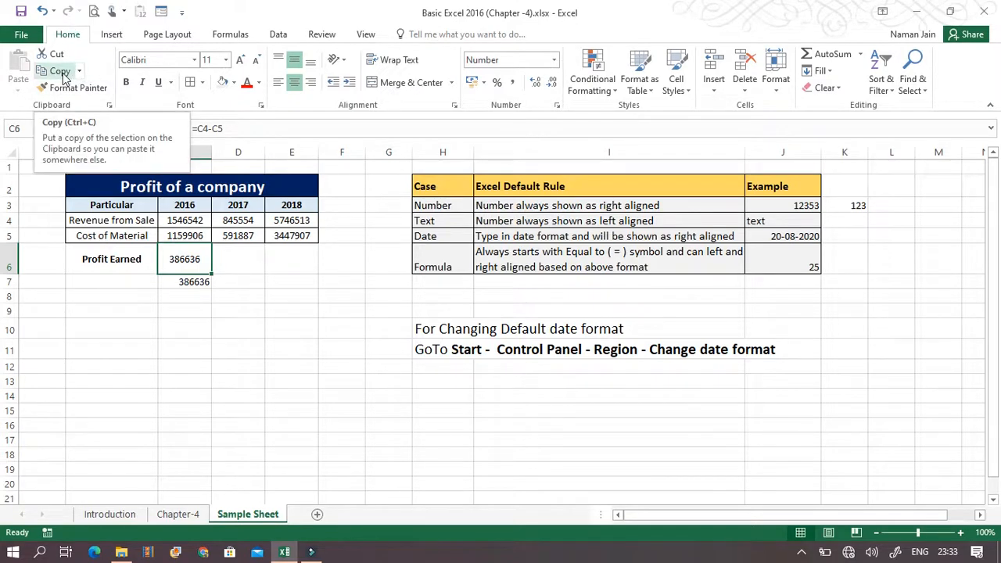
- Copy the 2016 profit formula from C6 into D6 to calculate the 2017 profit earned
click(60, 71)
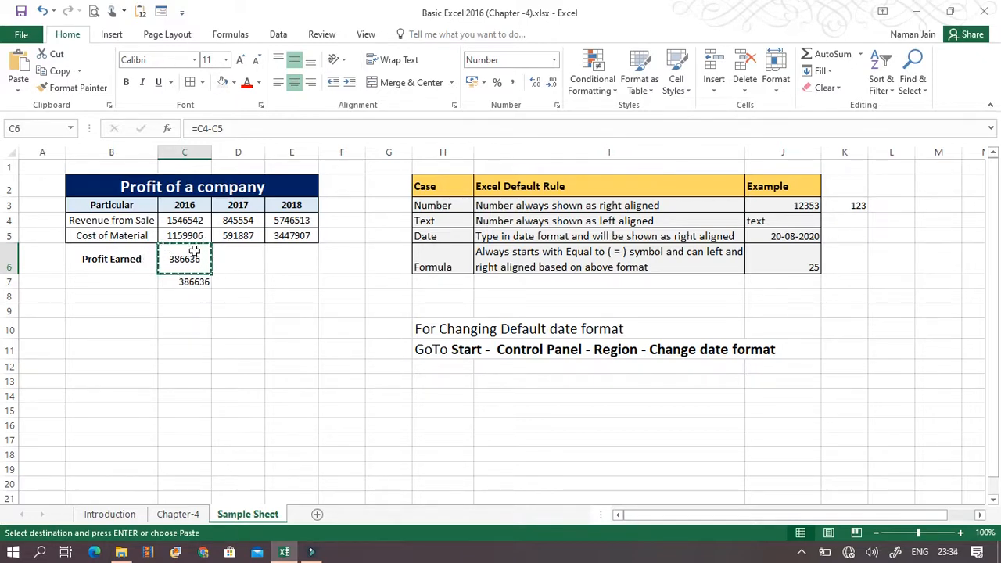
click(246, 264)
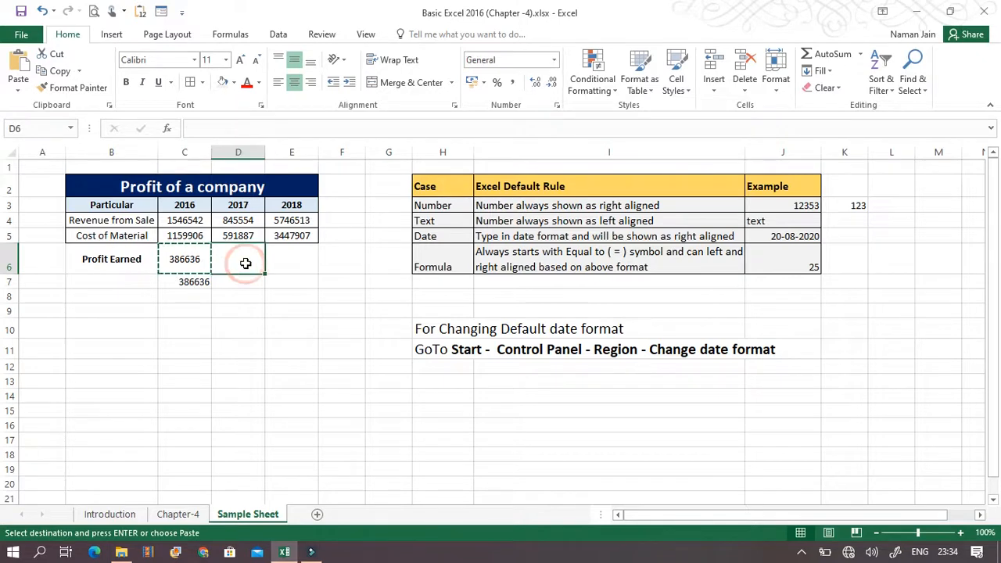
click(19, 65)
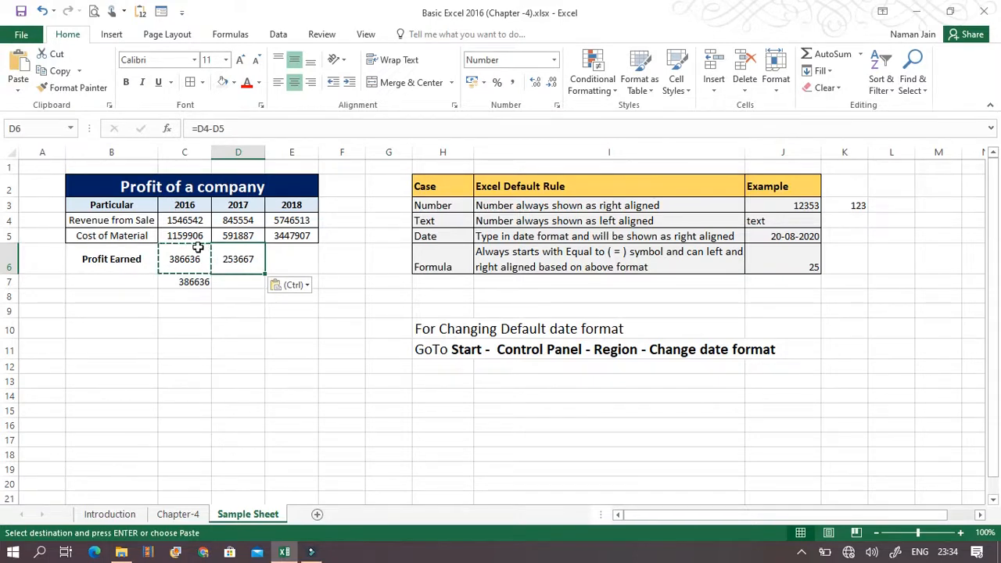
- Compare the formulas in C6 and D6 and examine which 2017 cells the copied formula references
click(180, 267)
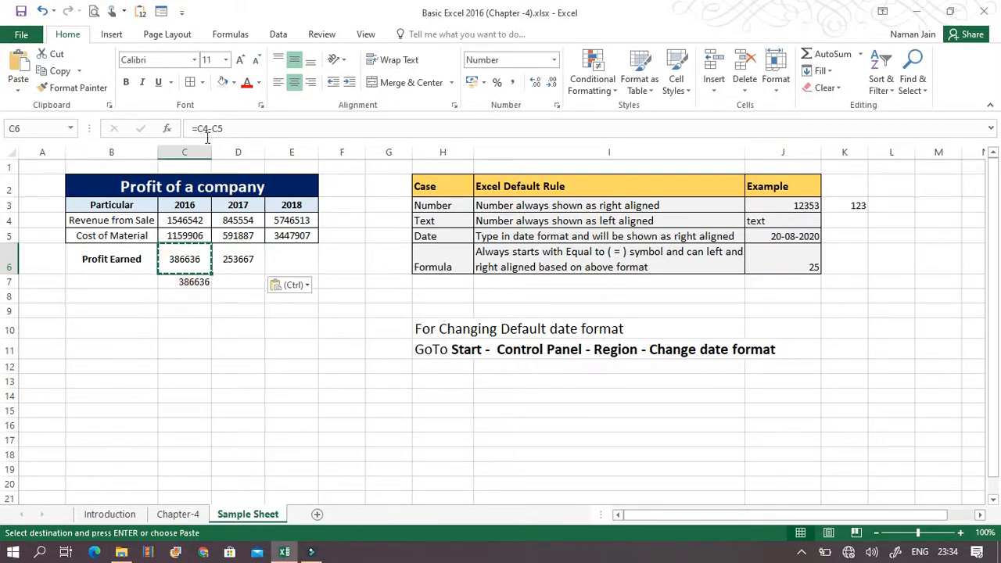
click(252, 258)
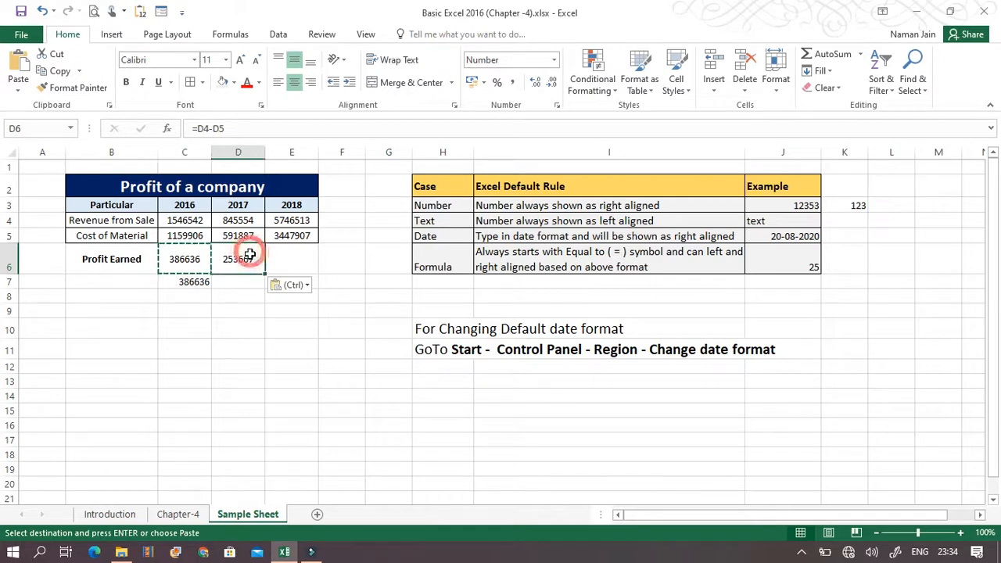
click(245, 128)
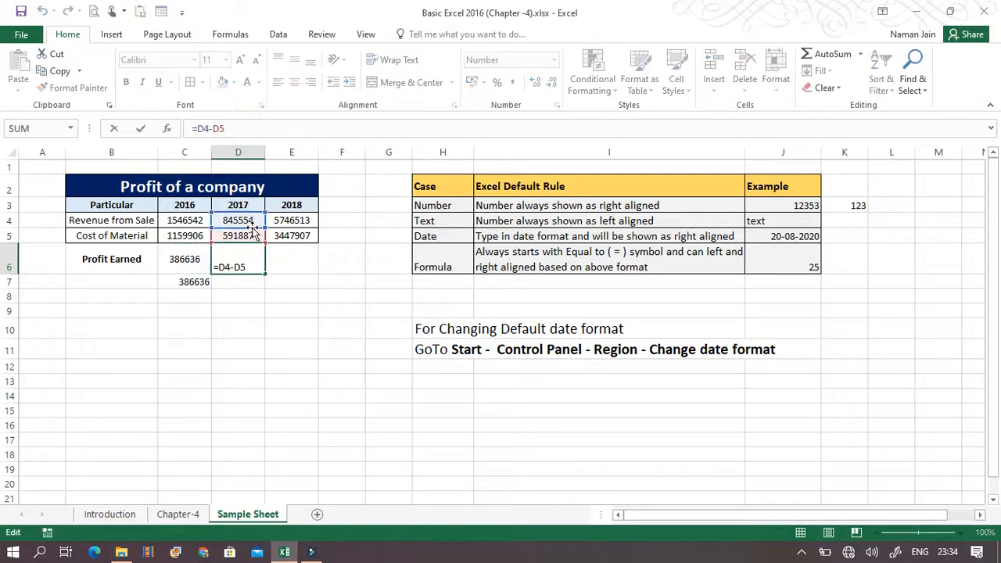
key(Escape)
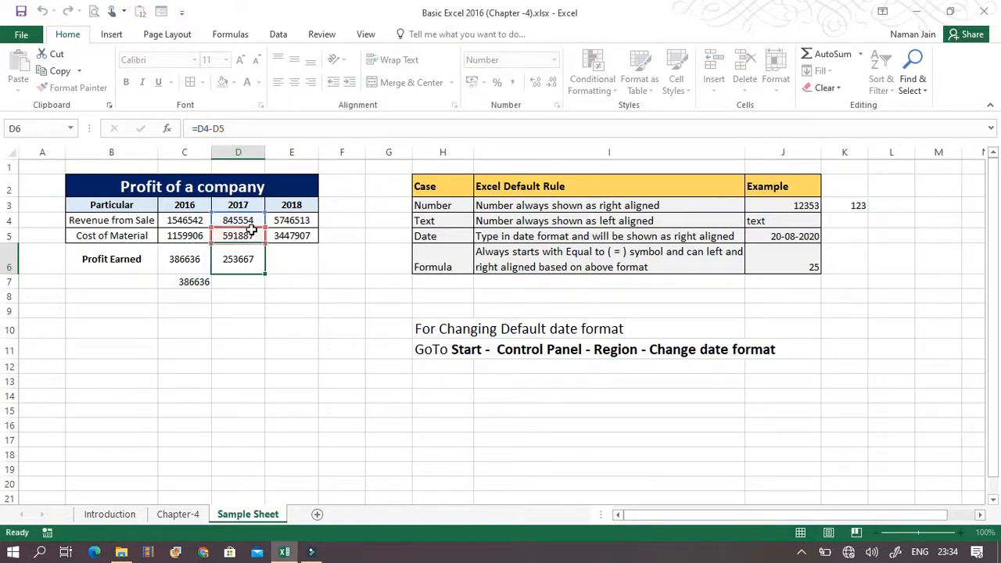
click(271, 266)
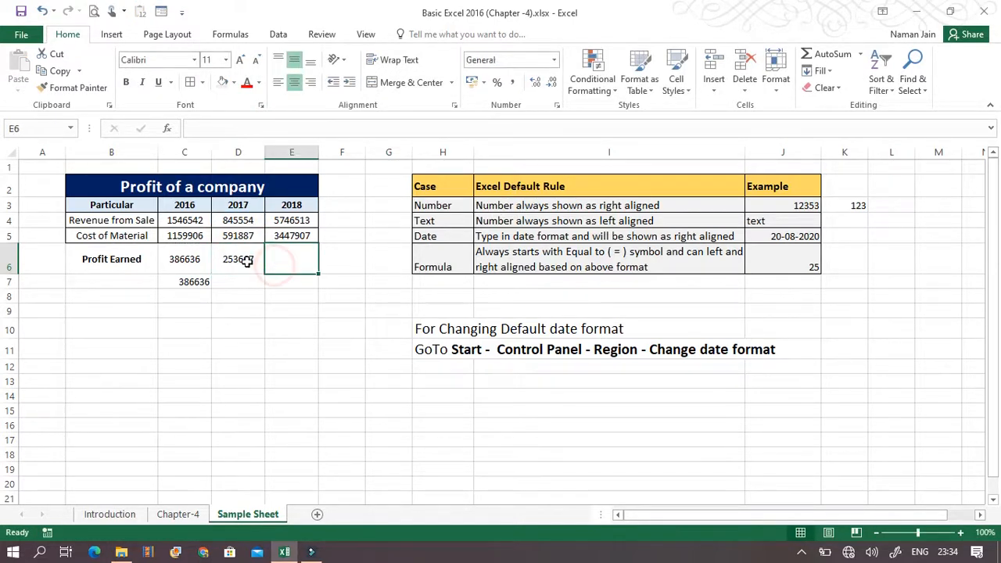
click(247, 262)
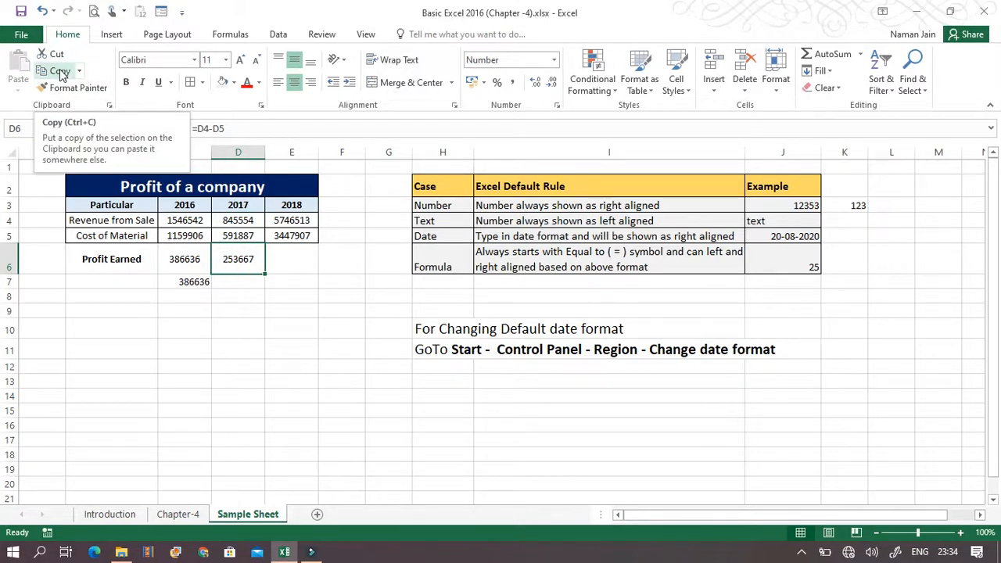
- Note the copy shortcut in row 9 with "For Copy" in B9 and "Ctrl + C" in D9
click(244, 312)
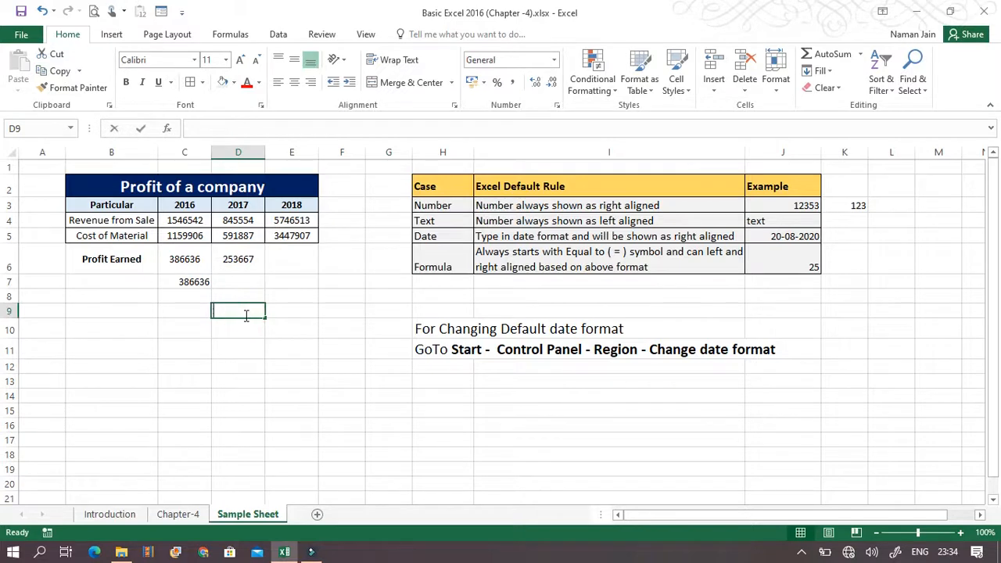
text(Ctrl + )
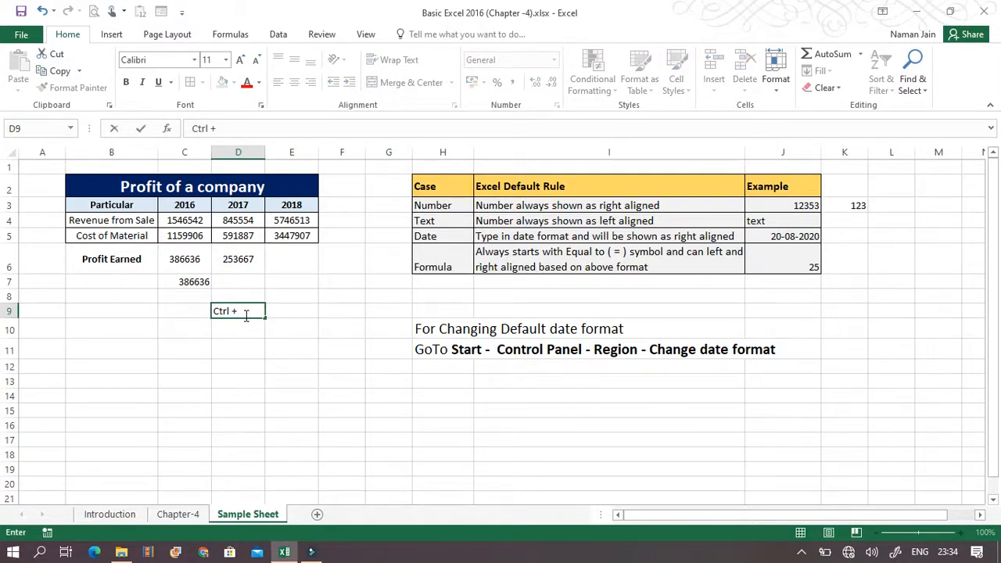
text(;)
key(Return)
key(Left)
key(Left)
key(Up)
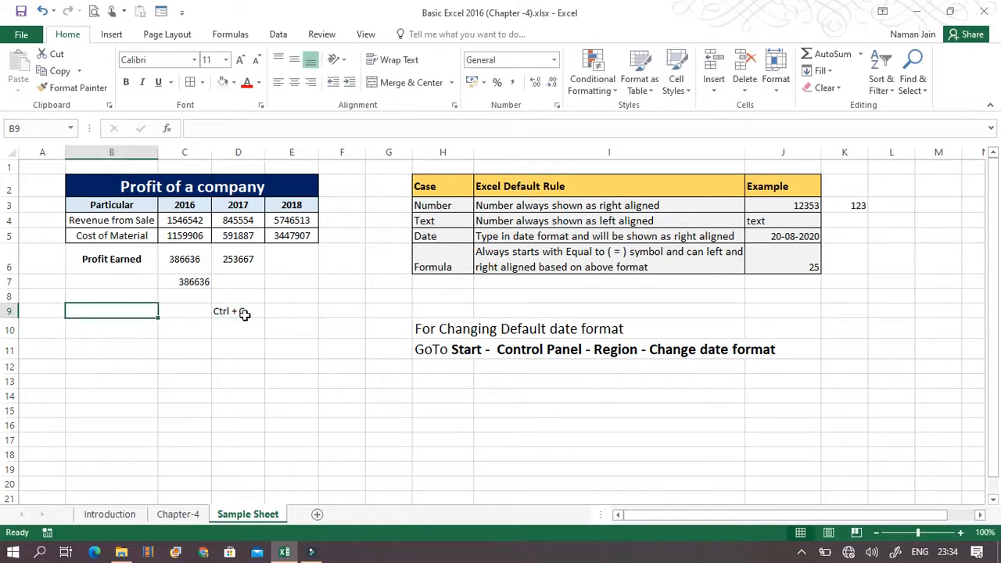
key(Right)
key(Left)
text(For Copy)
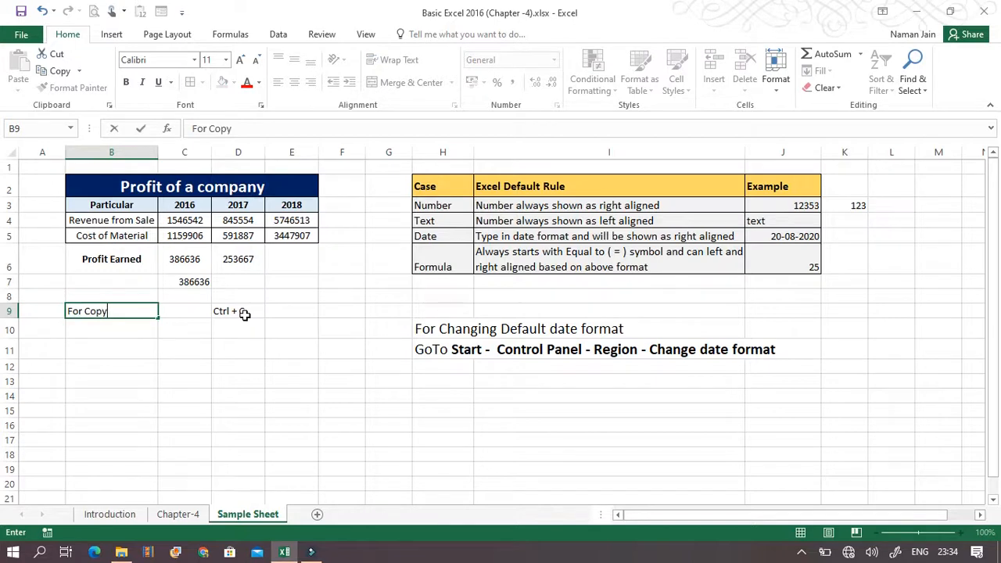
key(Return)
- Note the paste shortcut in row 10 with "ForPaste" in B10 and "Ctrl + V" in D10
text(For )
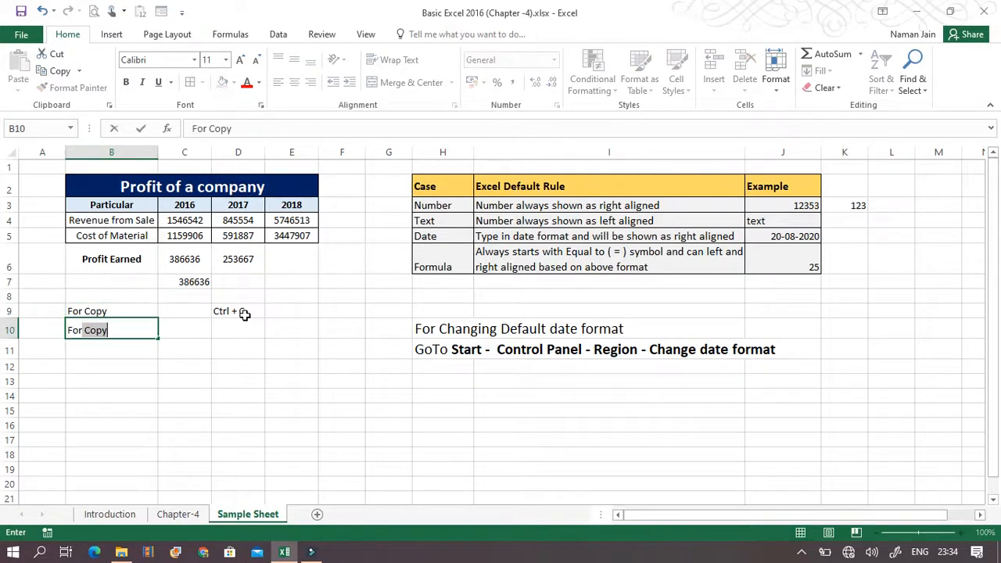
text(Paste)
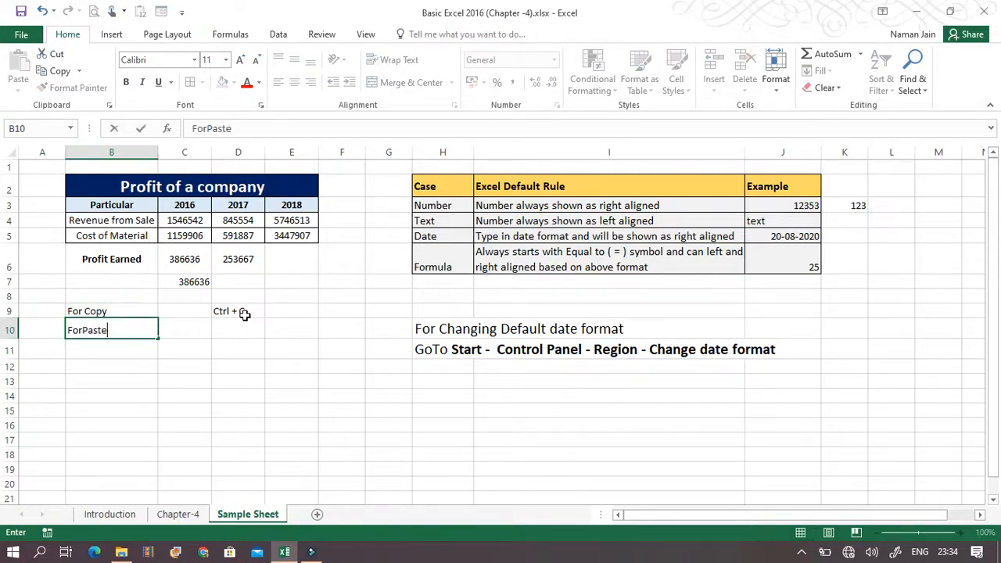
key(Tab)
key(Tab)
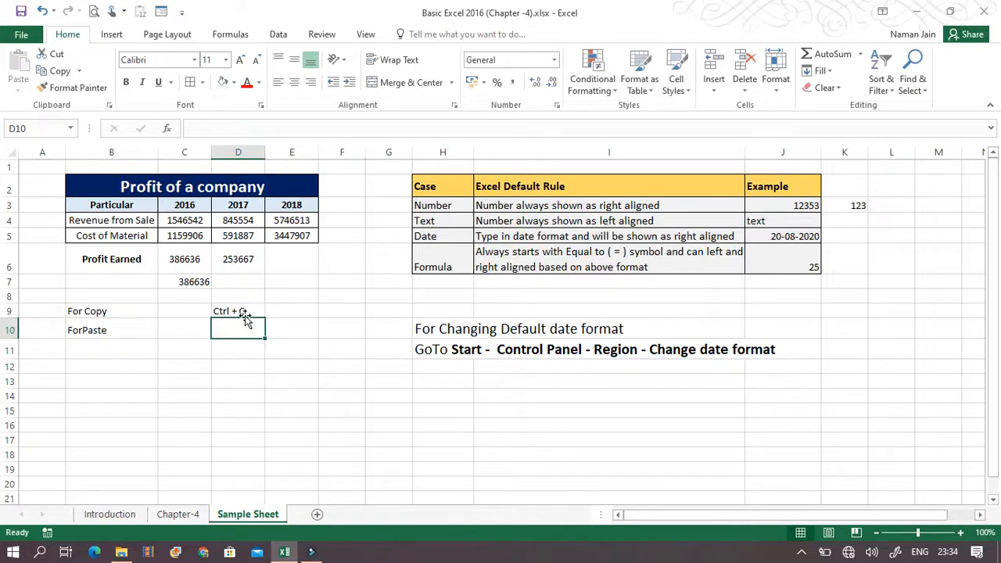
text(Ctr;l)
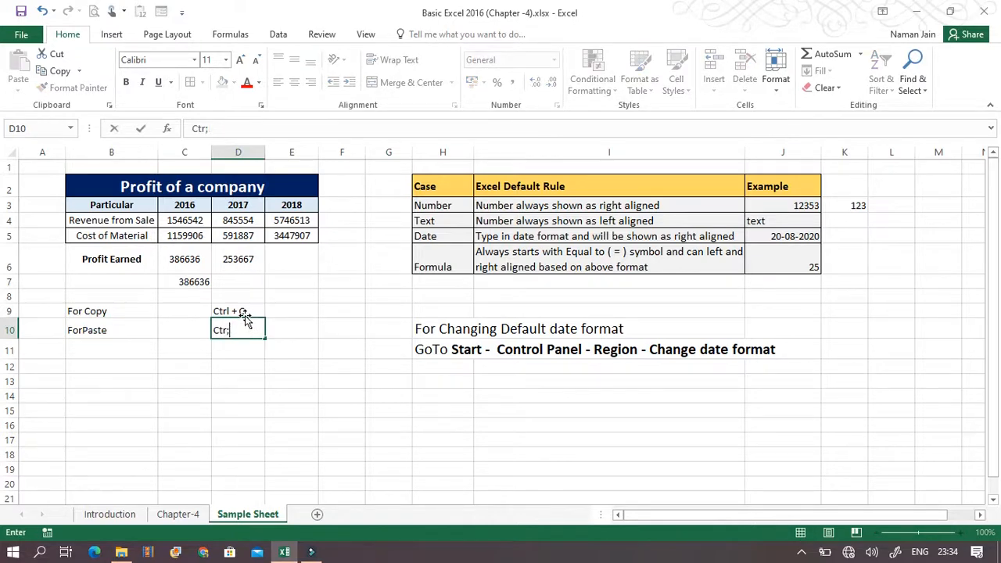
key(BackSpace)
key(BackSpace)
text(l + V)
key(Return)
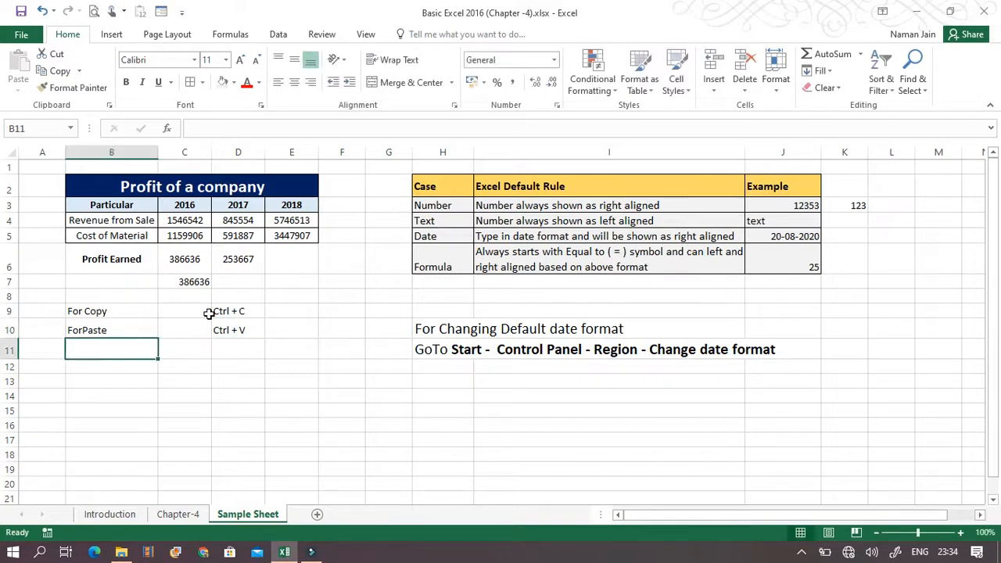
drag(227, 313, 130, 327)
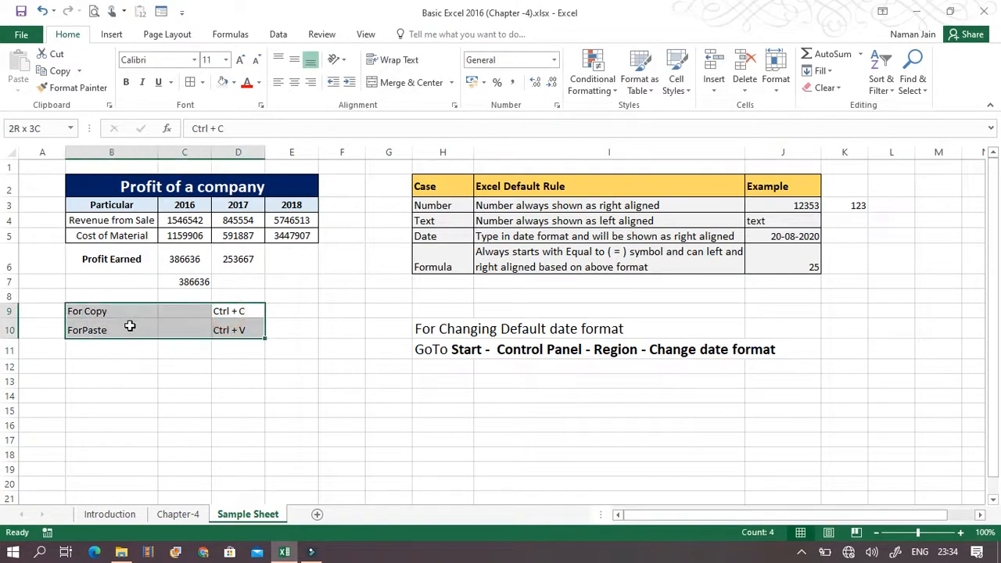
- Copy the 2017 profit formula from D6 into E6 to calculate the 2018 profit earned
click(235, 259)
key(ctrl+c)
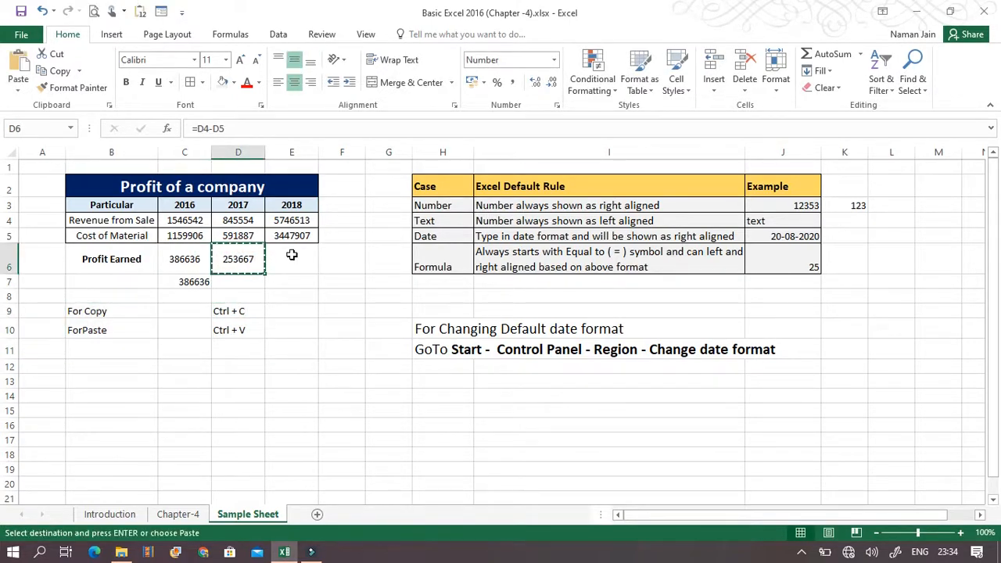
click(291, 255)
key(ctrl+v)
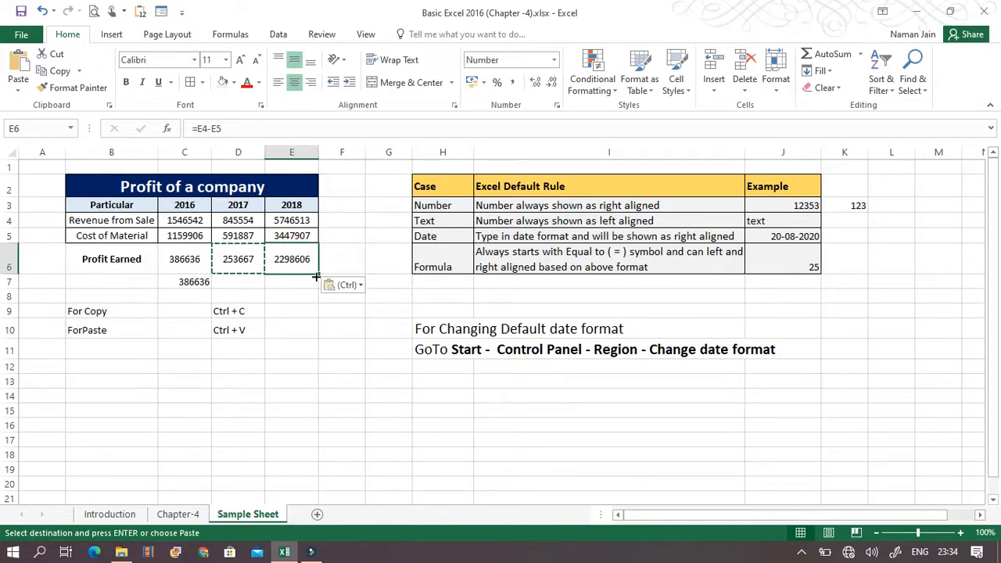
key(Escape)
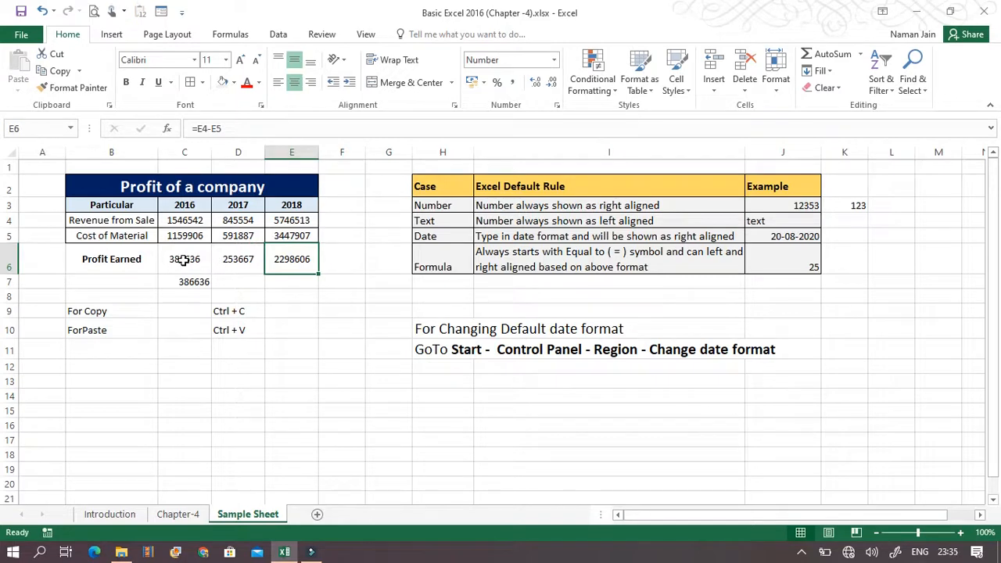
- Compare the alignment of the profit values in C6:E6 with that of the formula result in C7
drag(180, 259, 268, 266)
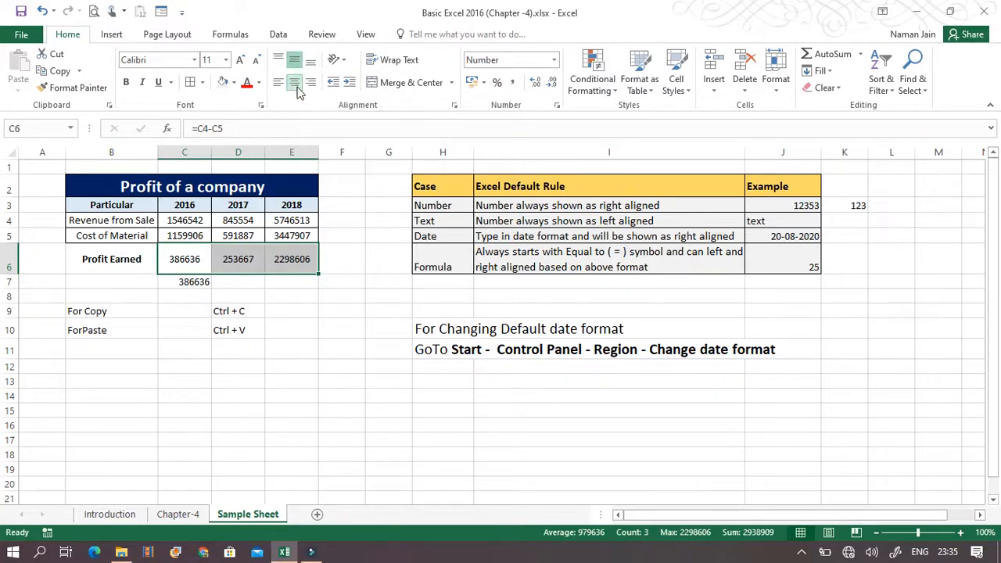
click(296, 85)
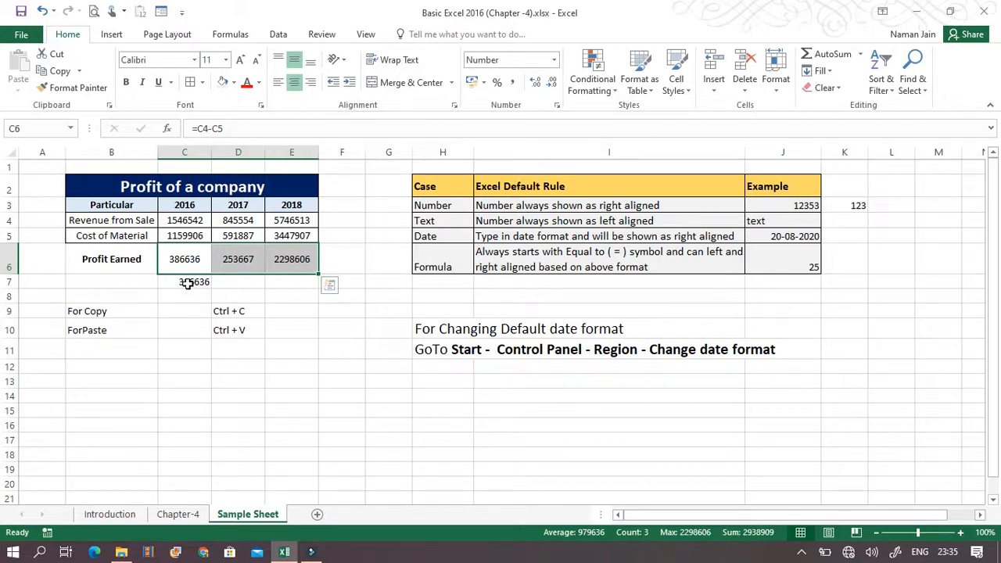
click(184, 283)
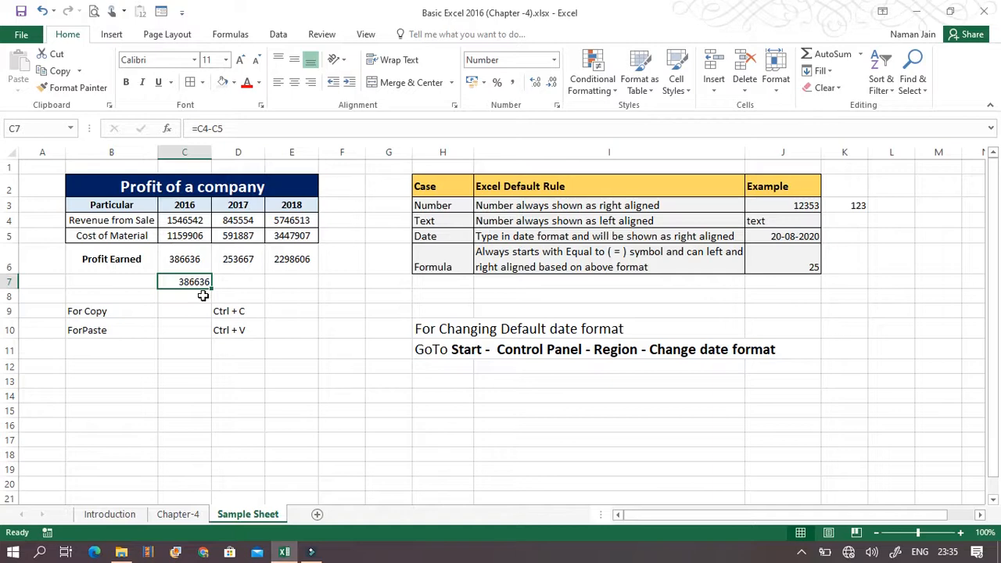
click(223, 283)
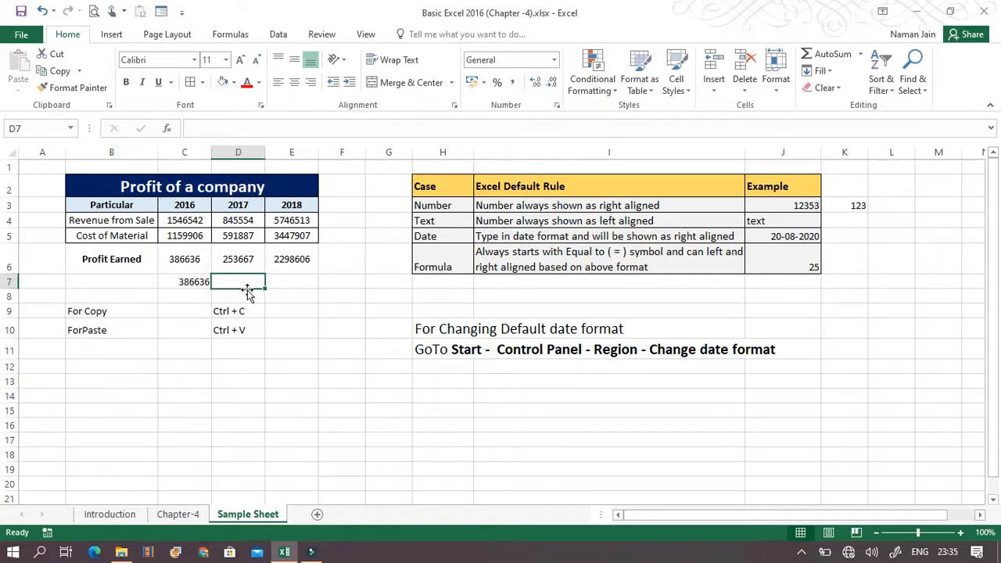